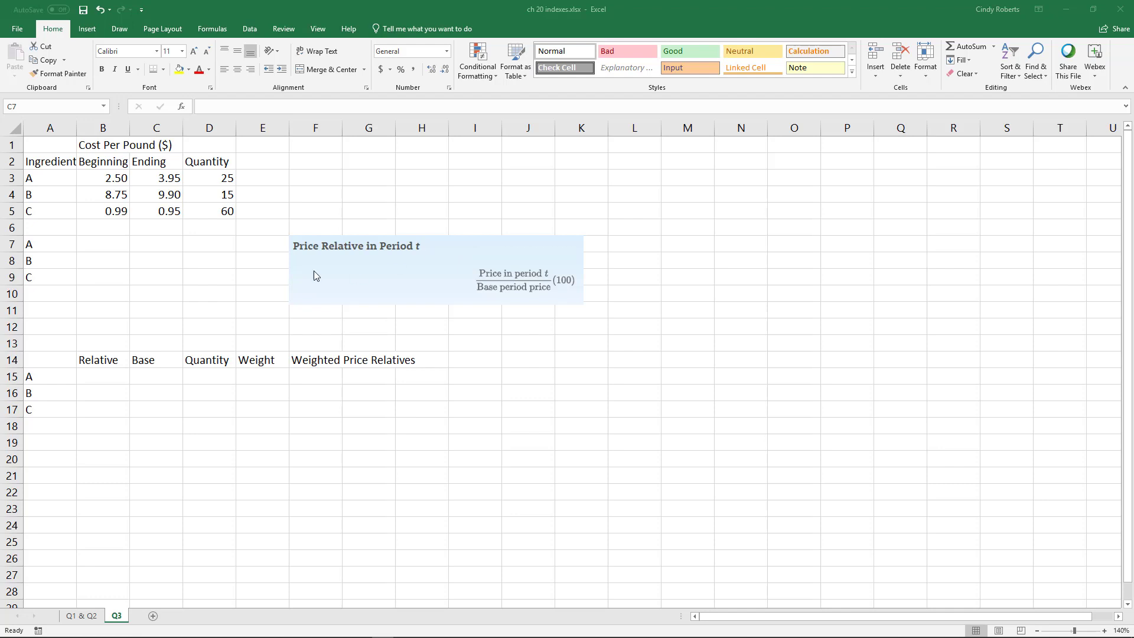
Step: Enter =(C3/B3)*100 in B7 as ingredient A's price relative
{"action": "left_click", "coordinate": [111, 245]}
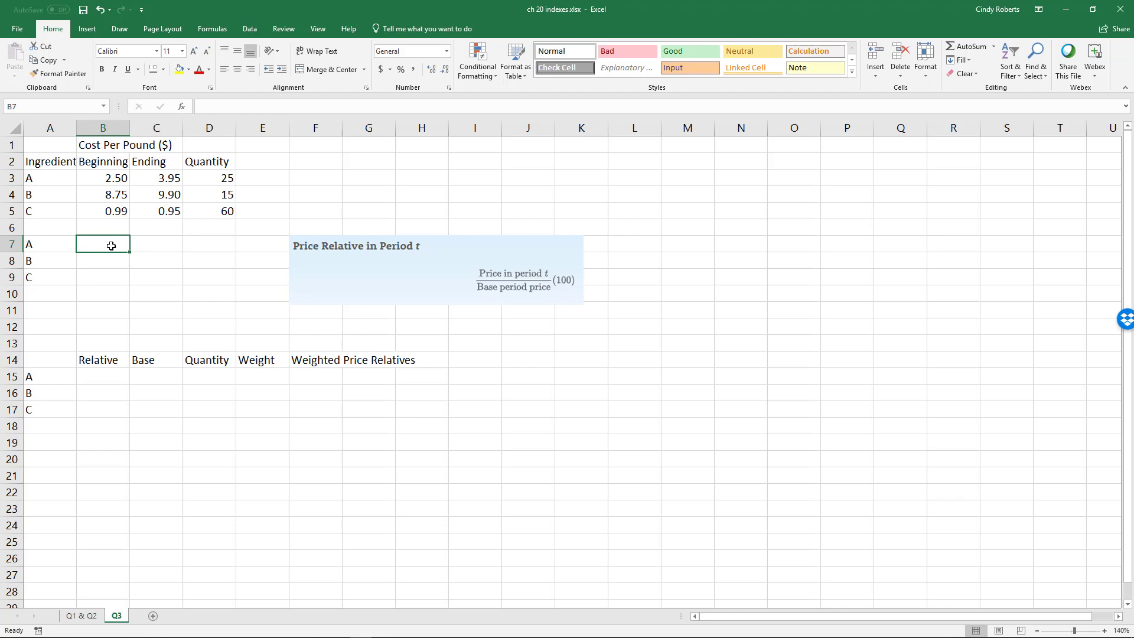
{"action": "type", "text": "="}
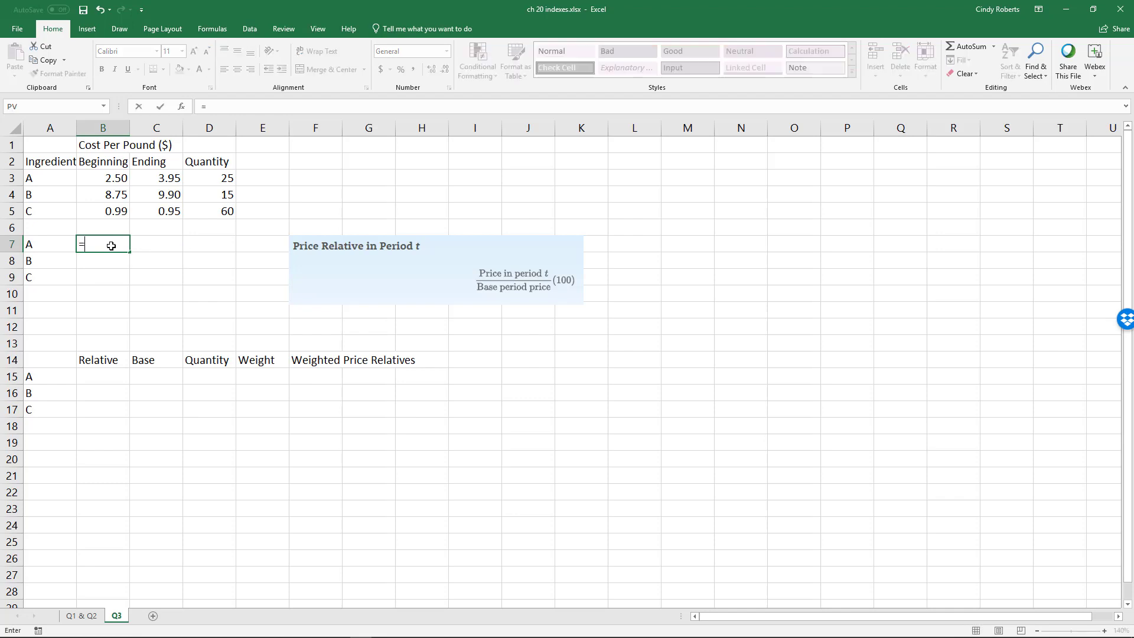
{"action": "type", "text": "("}
{"action": "left_click", "coordinate": [161, 179]}
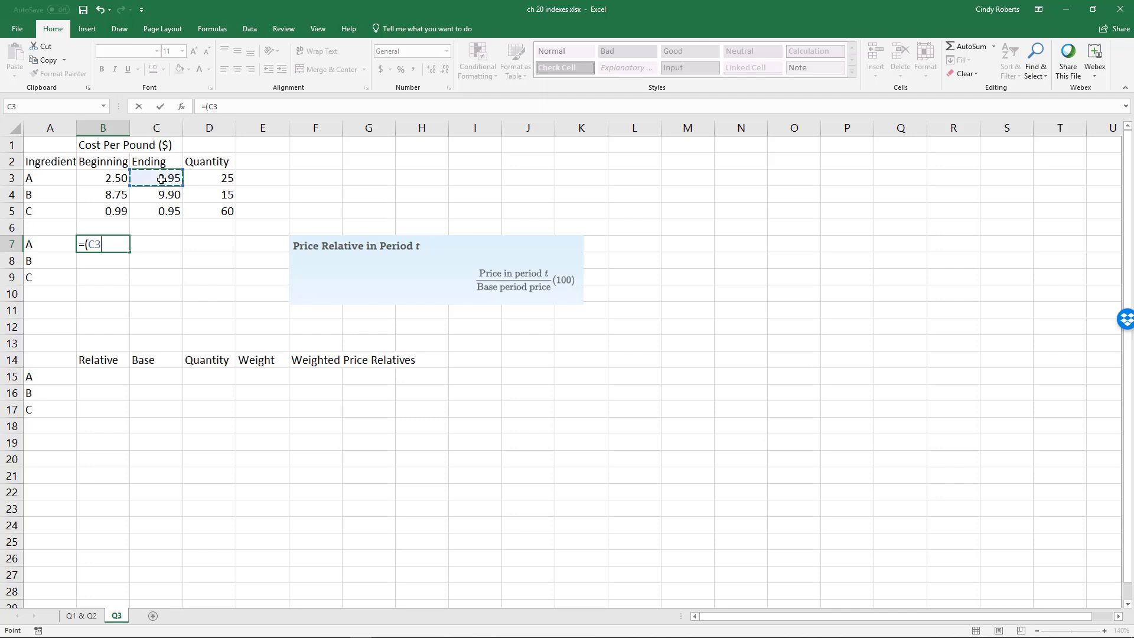
{"action": "type", "text": "/"}
{"action": "left_click", "coordinate": [105, 178]}
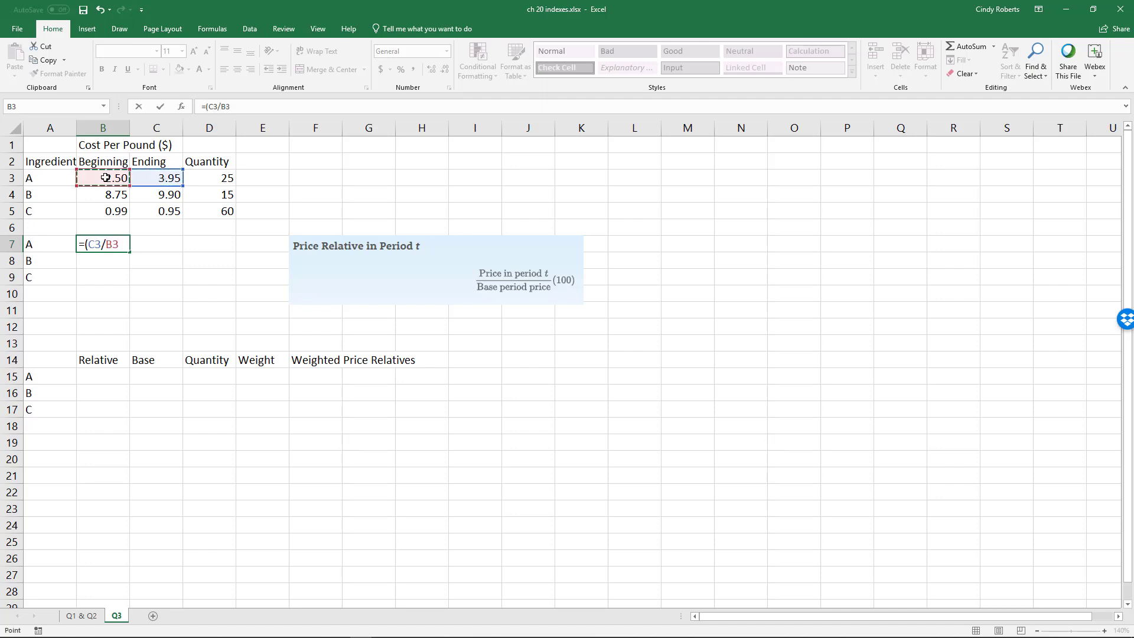
{"action": "type", "text": ")*100"}
{"action": "key", "text": "Return"}
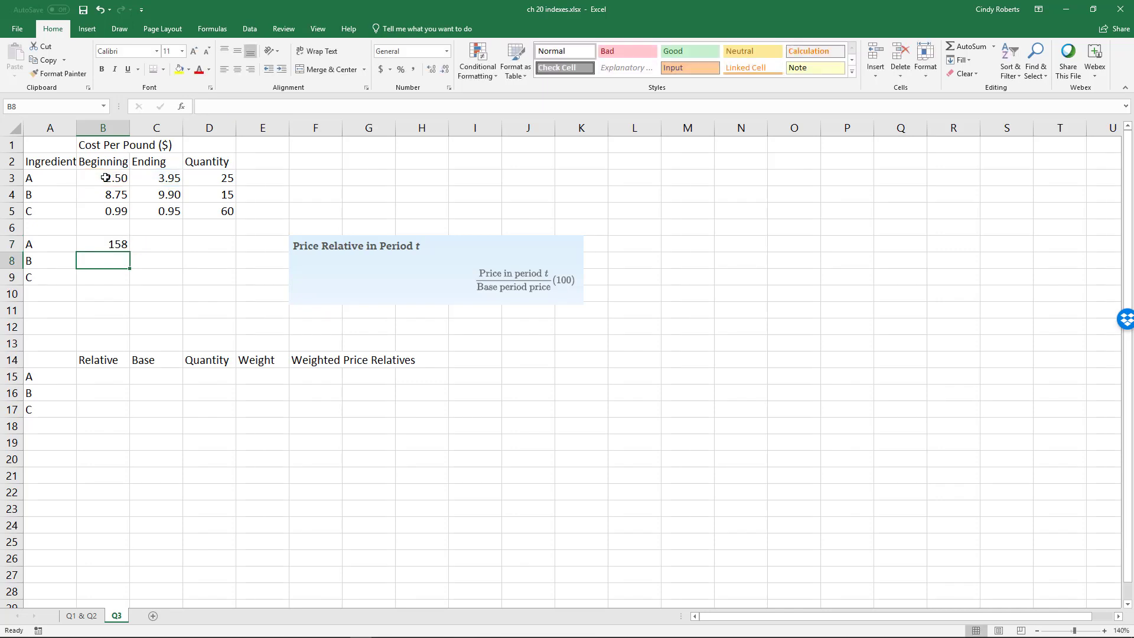
Step: Fill the formula down to B9 and round the relatives to whole numbers: 158, 113, 96
{"action": "left_click", "coordinate": [115, 244]}
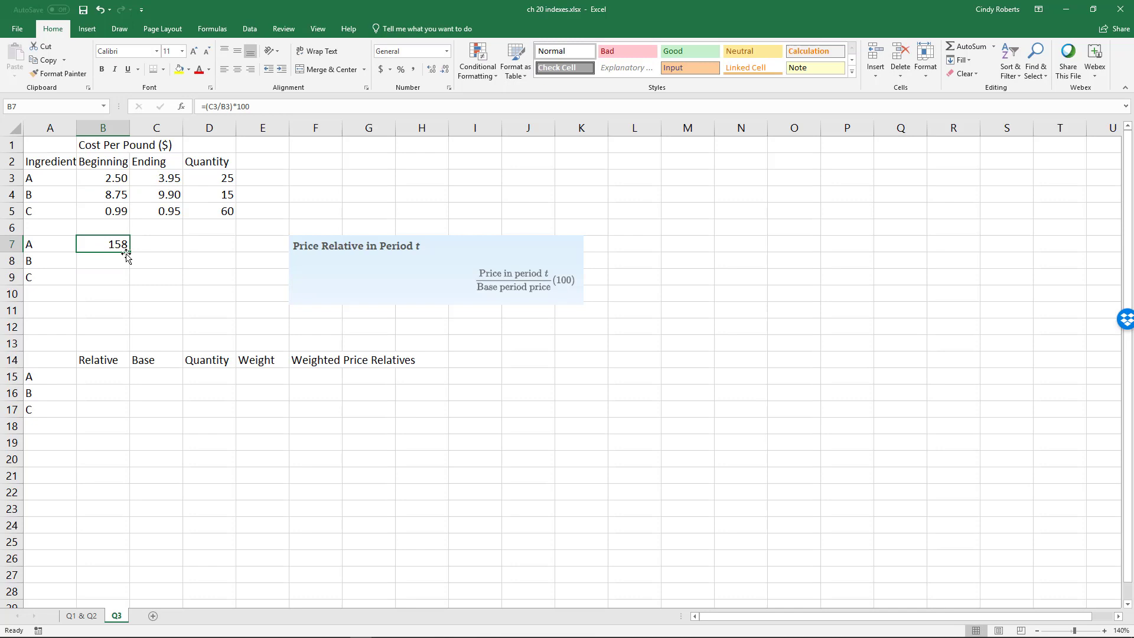
{"action": "left_click_drag", "start_coordinate": [128, 253], "coordinate": [125, 285]}
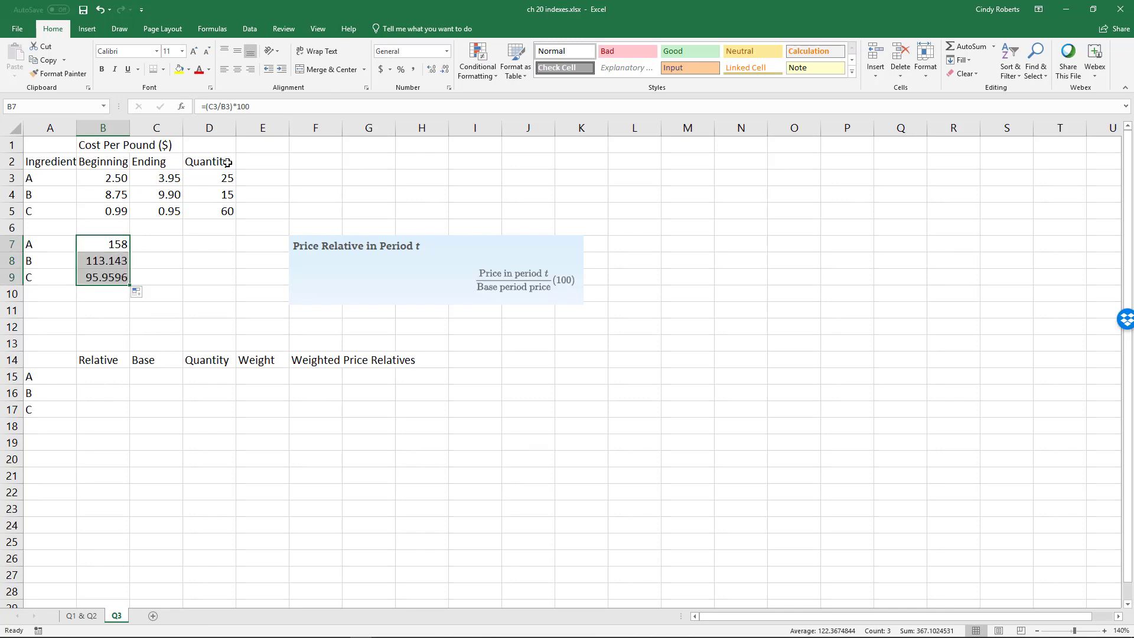
{"action": "left_click", "coordinate": [446, 69]}
{"action": "left_click", "coordinate": [446, 69]}
{"action": "left_click", "coordinate": [446, 69]}
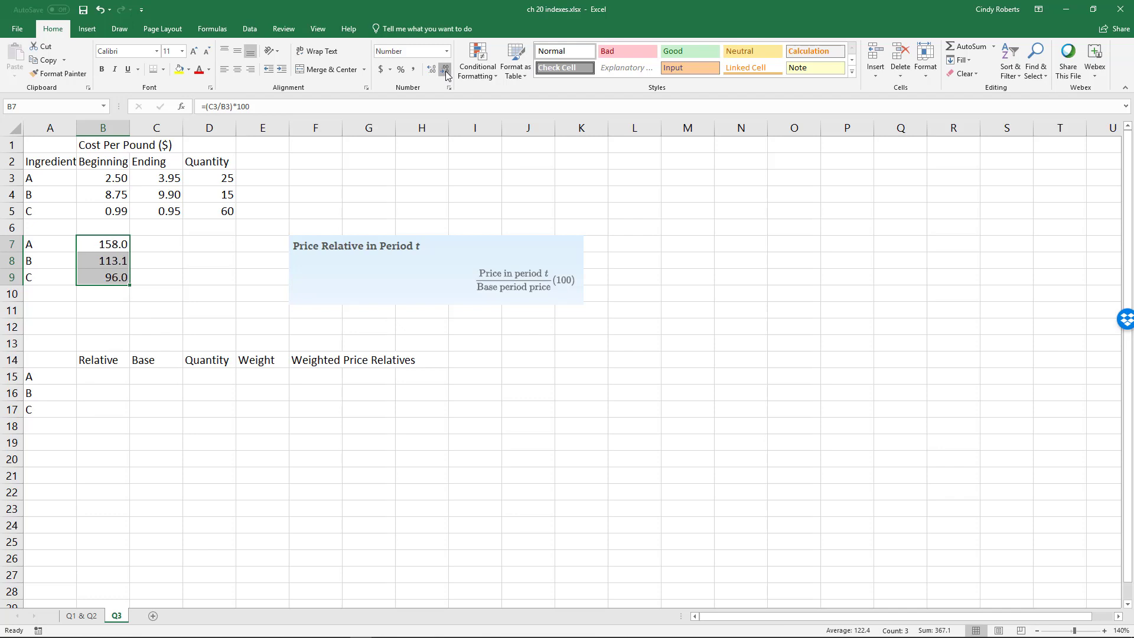
{"action": "left_click", "coordinate": [445, 69]}
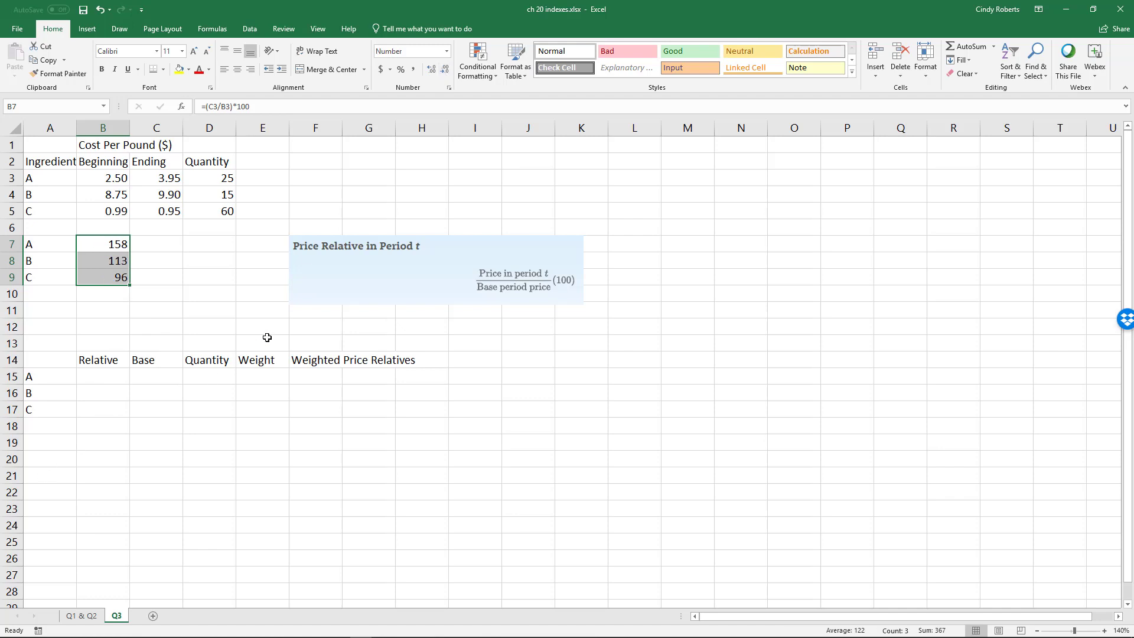
Step: Copy the price relatives from B7:B9 into B15:B17 as plain values
{"action": "left_click", "coordinate": [94, 378]}
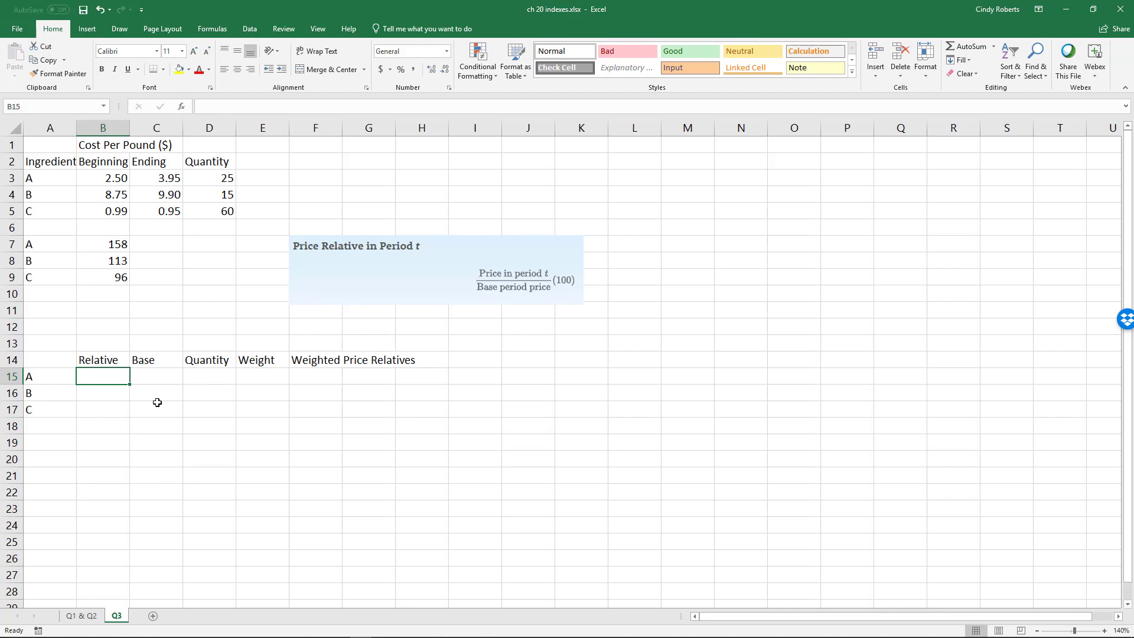
{"action": "left_click_drag", "start_coordinate": [114, 249], "coordinate": [115, 277]}
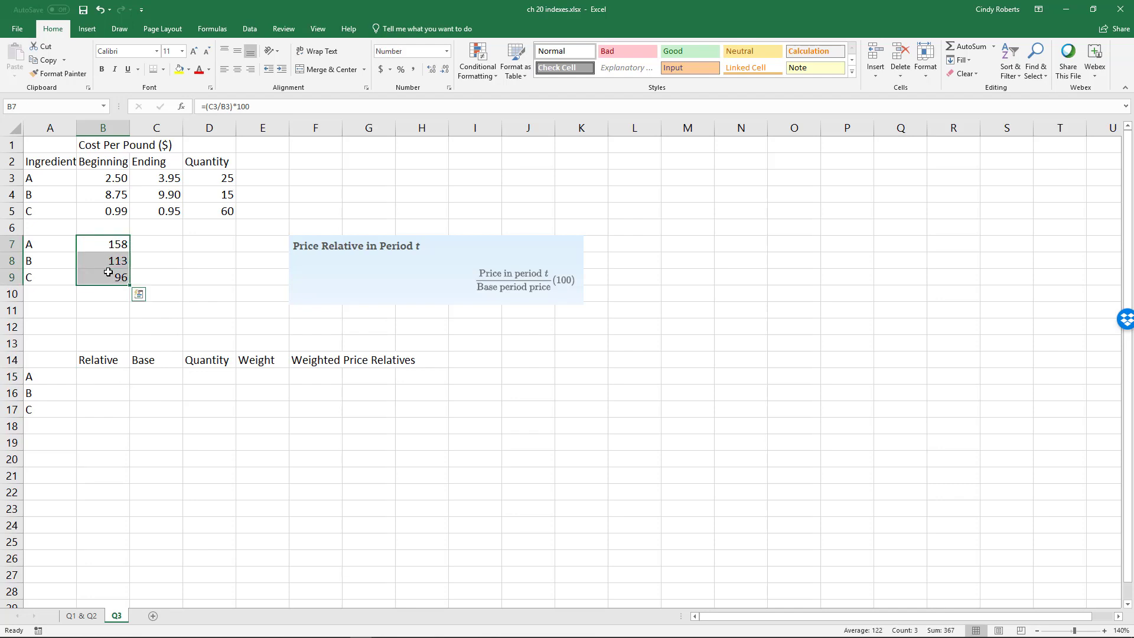
{"action": "key", "text": "ctrl+c"}
{"action": "left_click_drag", "start_coordinate": [92, 376], "coordinate": [91, 407]}
{"action": "key", "text": "ctrl+v"}
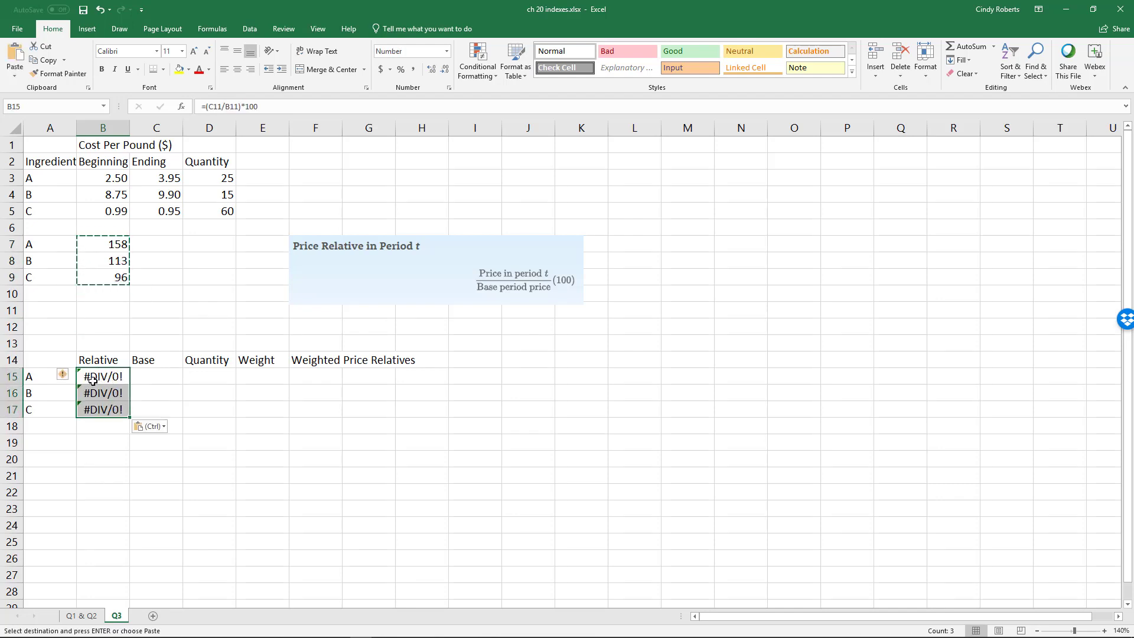
{"action": "left_click", "coordinate": [149, 425]}
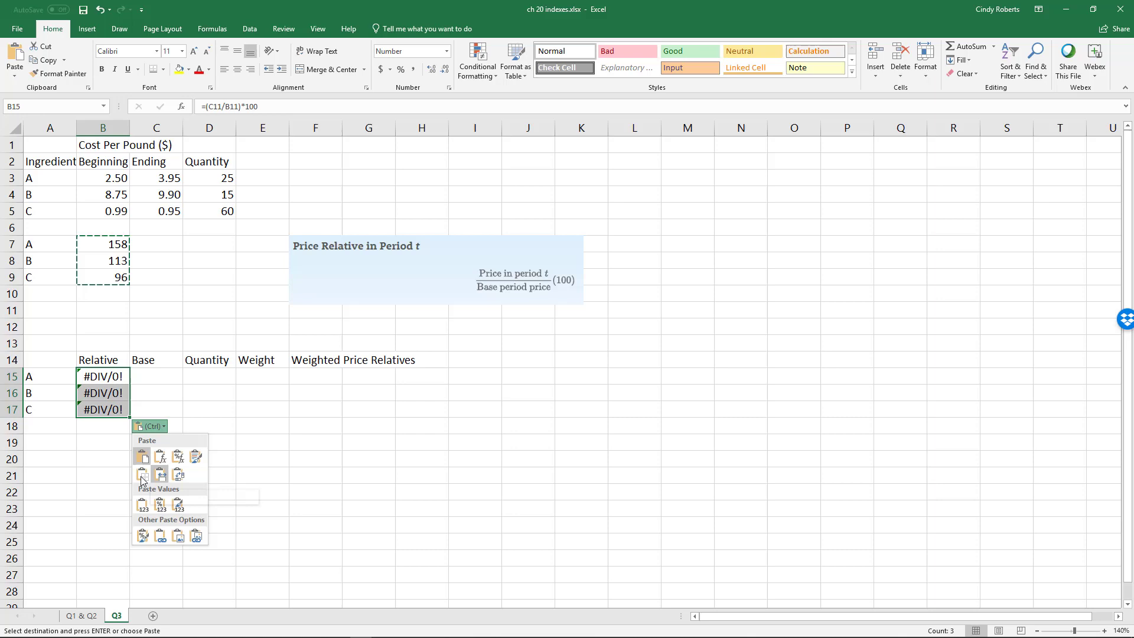
{"action": "left_click", "coordinate": [143, 506]}
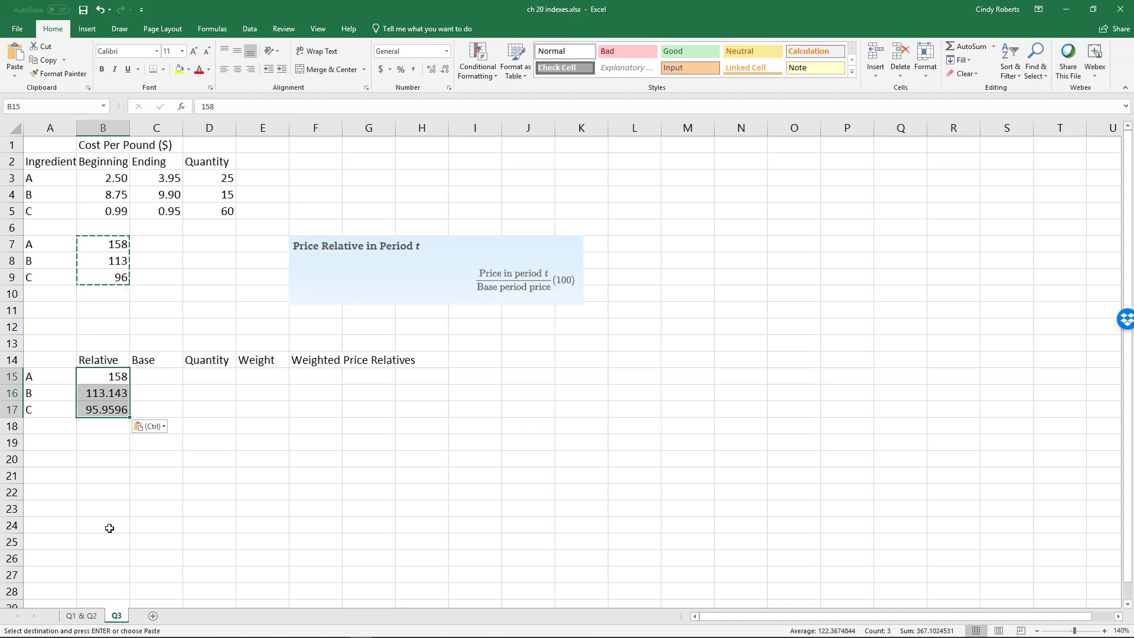
Step: Show the pasted relatives in B15:B17 as whole numbers 158, 113 and 96
{"action": "left_click", "coordinate": [445, 71]}
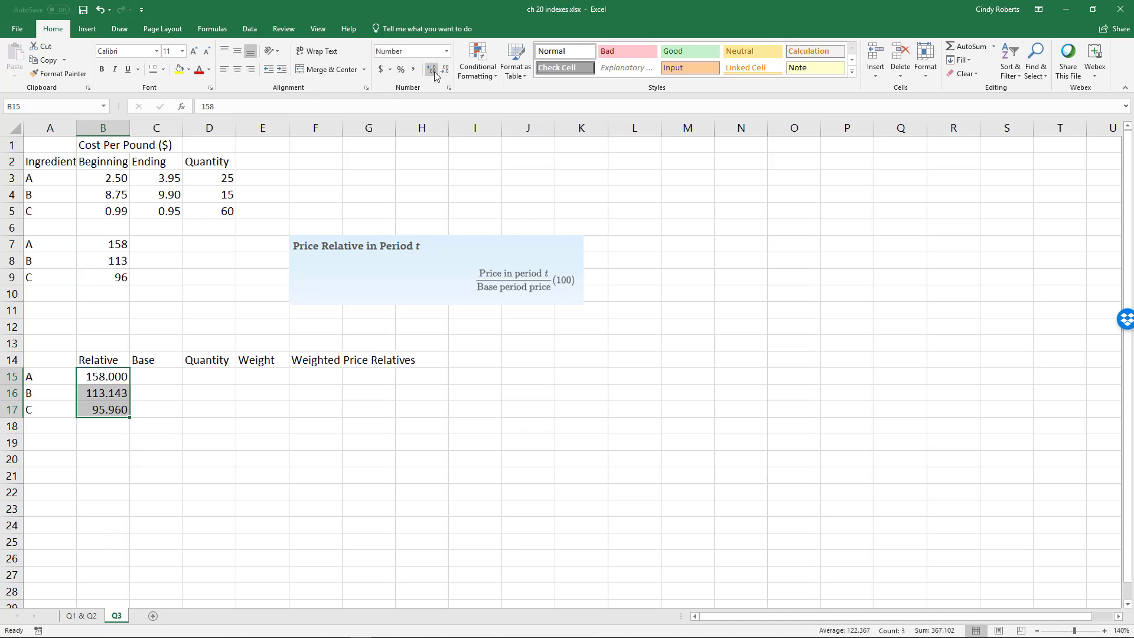
{"action": "left_click", "coordinate": [434, 72]}
{"action": "left_click", "coordinate": [434, 72]}
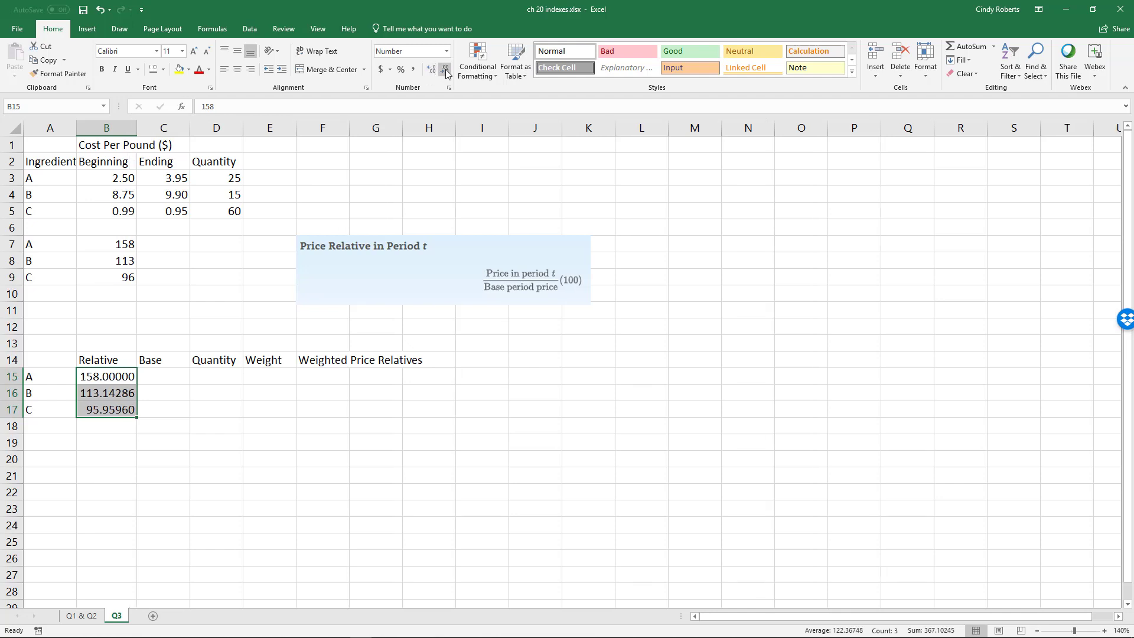
{"action": "left_click", "coordinate": [447, 70]}
{"action": "left_click", "coordinate": [447, 71]}
{"action": "left_click", "coordinate": [447, 70]}
{"action": "left_click", "coordinate": [447, 70]}
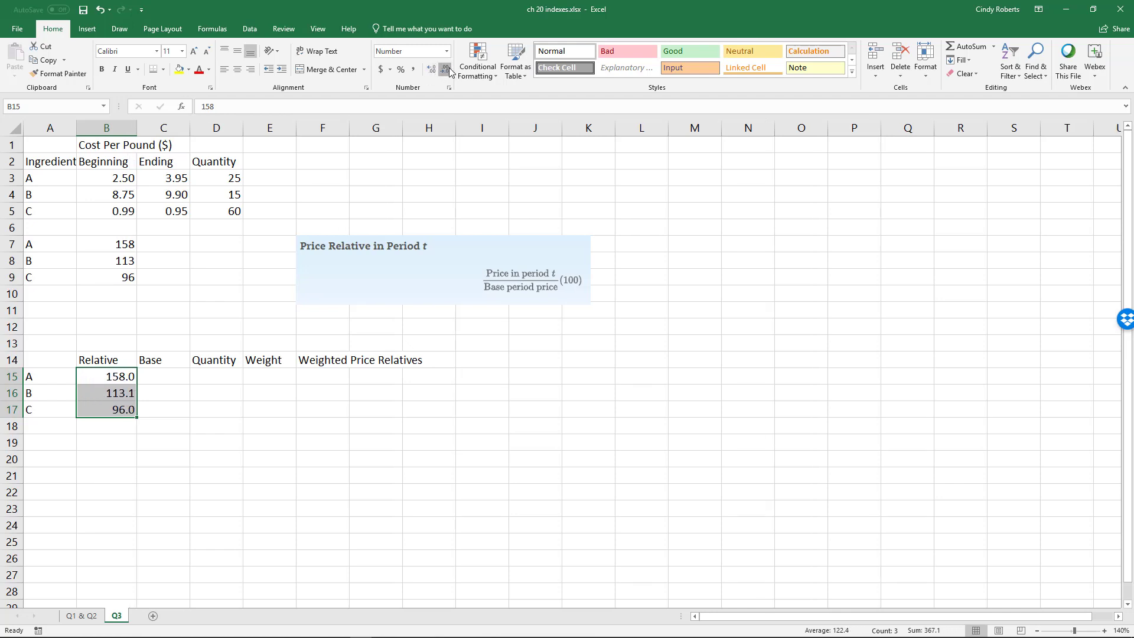
{"action": "left_click", "coordinate": [447, 70]}
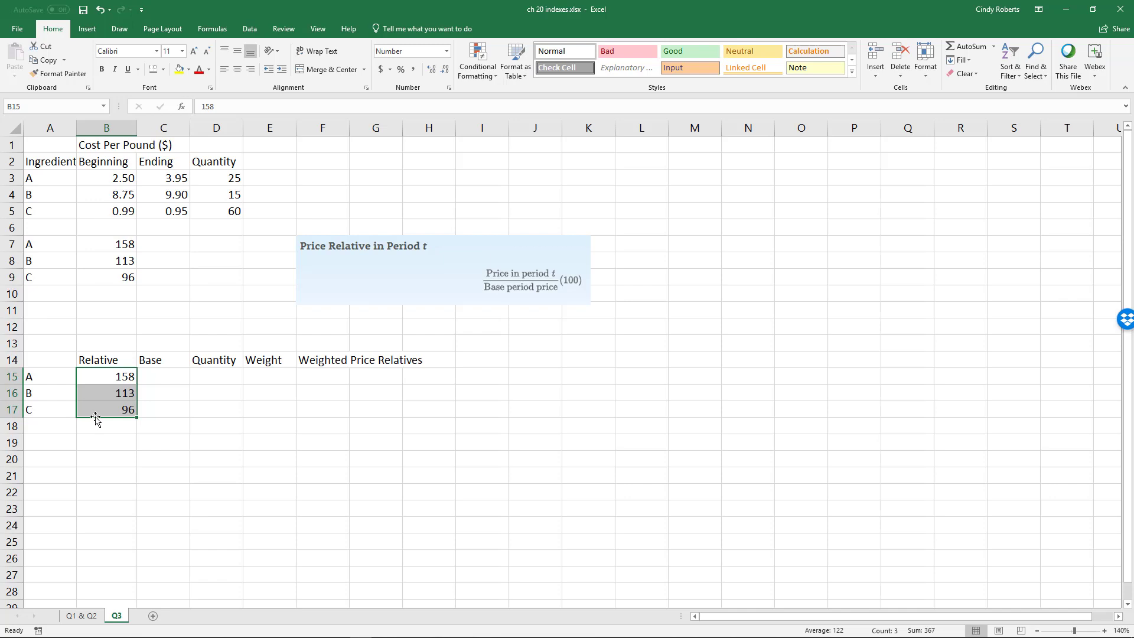
{"action": "left_click", "coordinate": [164, 377]}
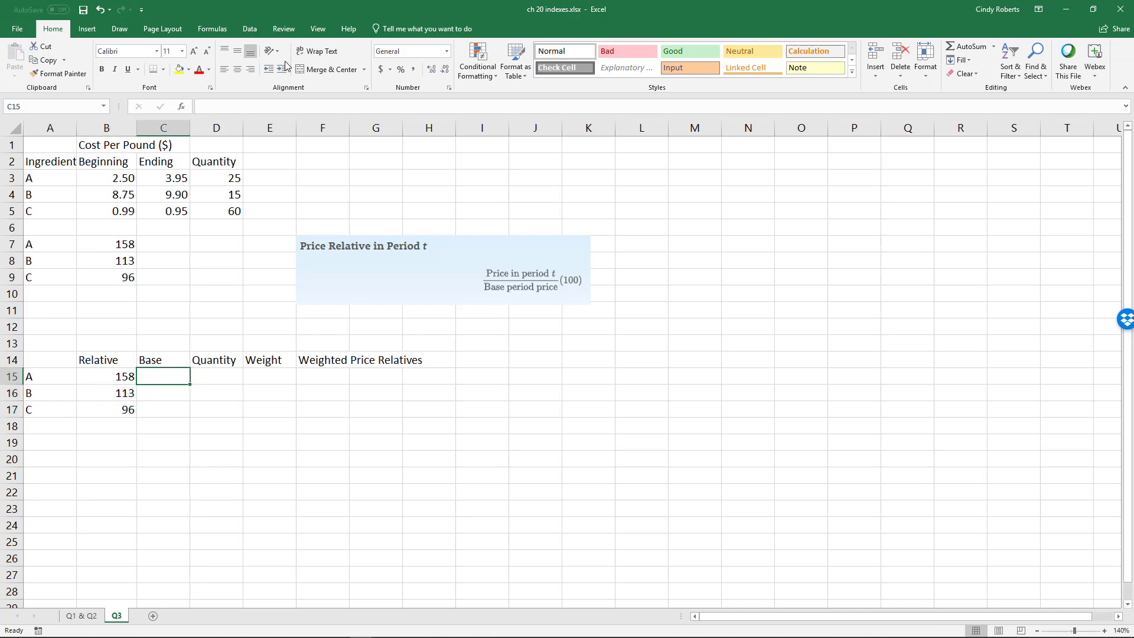
Step: Fill the Base column C15:C17 with the beginning prices 2.50, 8.75 and 0.99
{"action": "type", "text": "="}
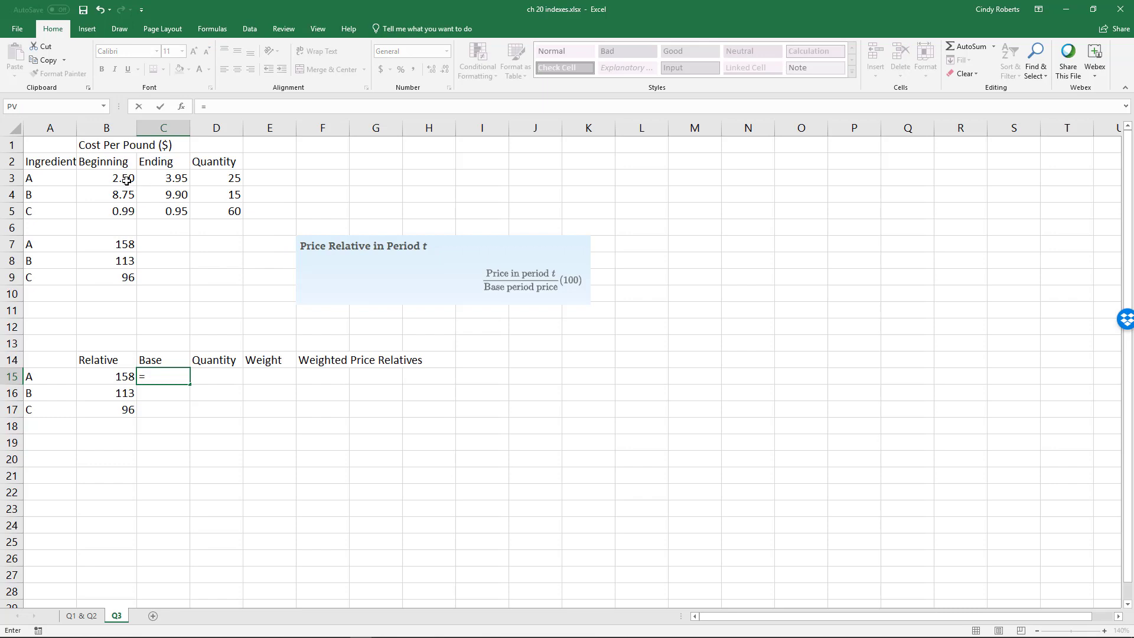
{"action": "left_click", "coordinate": [126, 178]}
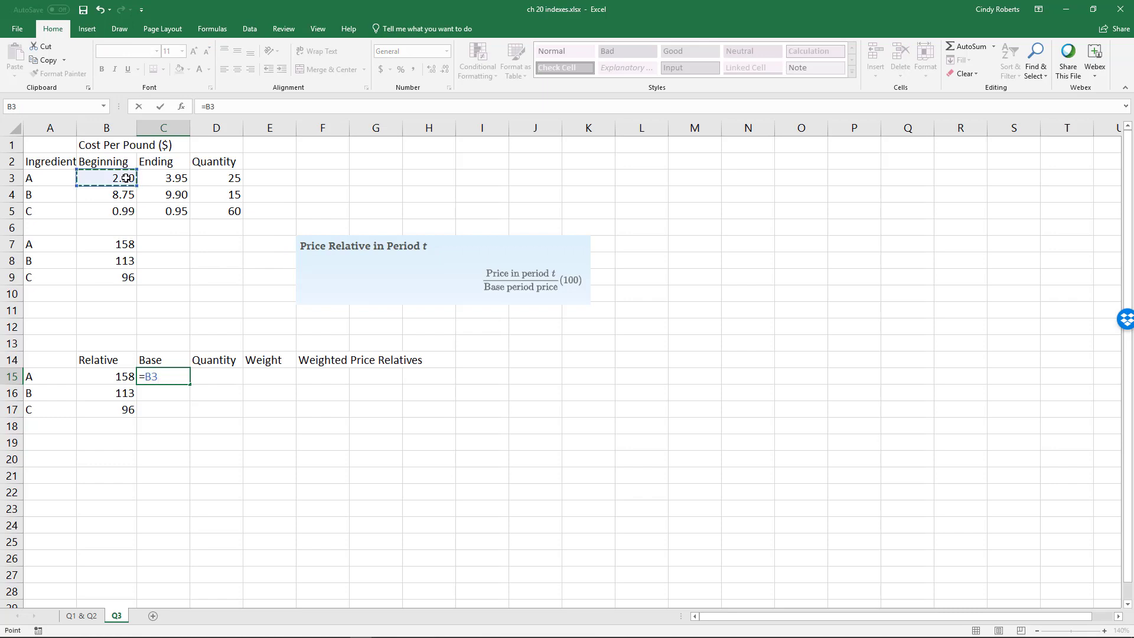
{"action": "key", "text": "Return"}
{"action": "key", "text": "Up"}
{"action": "key", "text": "ctrl+c"}
{"action": "key", "text": "shift+Down"}
{"action": "key", "text": "shift+Down"}
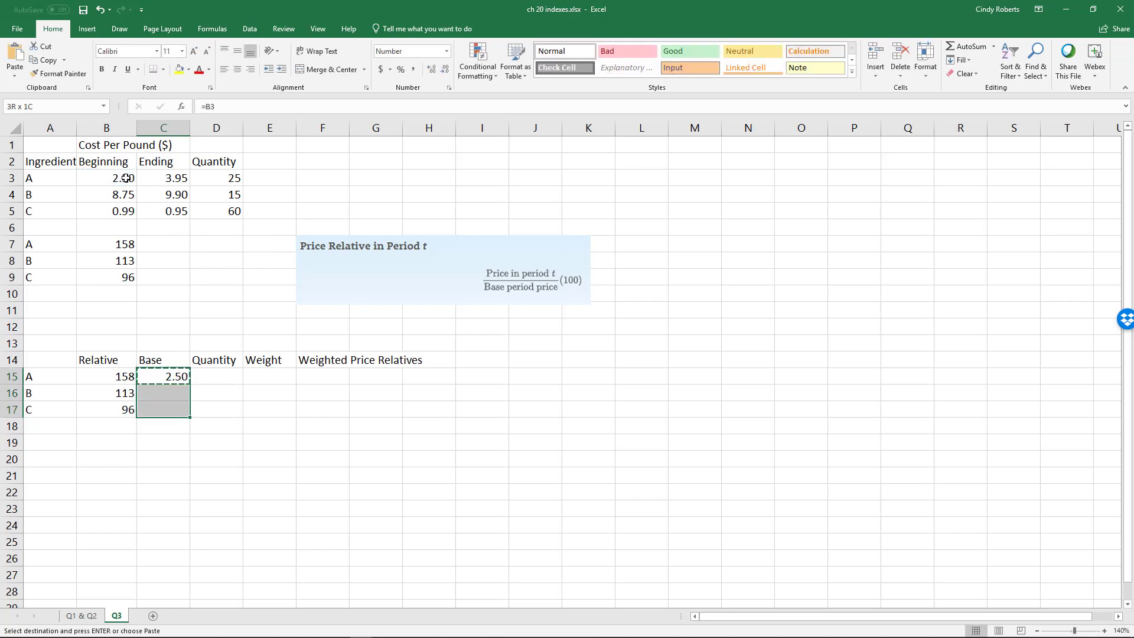
{"action": "key", "text": "ctrl+v"}
Step: Copy the quantities 25, 15 and 60 from D3:D5 into D15:D17
{"action": "left_click", "coordinate": [232, 377]}
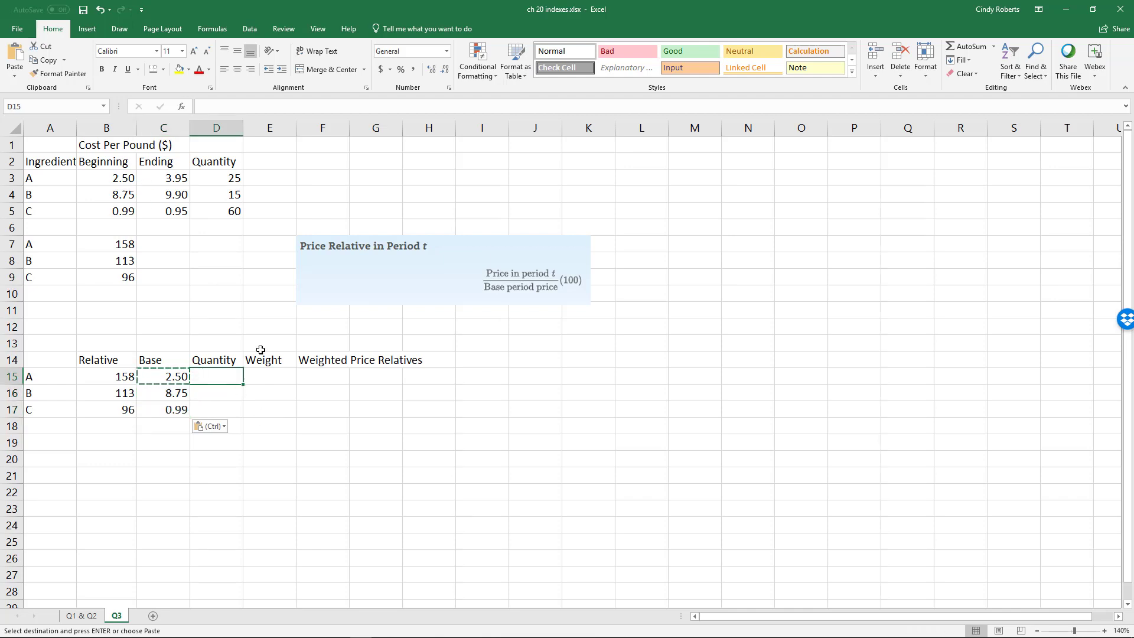
{"action": "left_click_drag", "start_coordinate": [232, 180], "coordinate": [229, 207]}
{"action": "key", "text": "ctrl+c"}
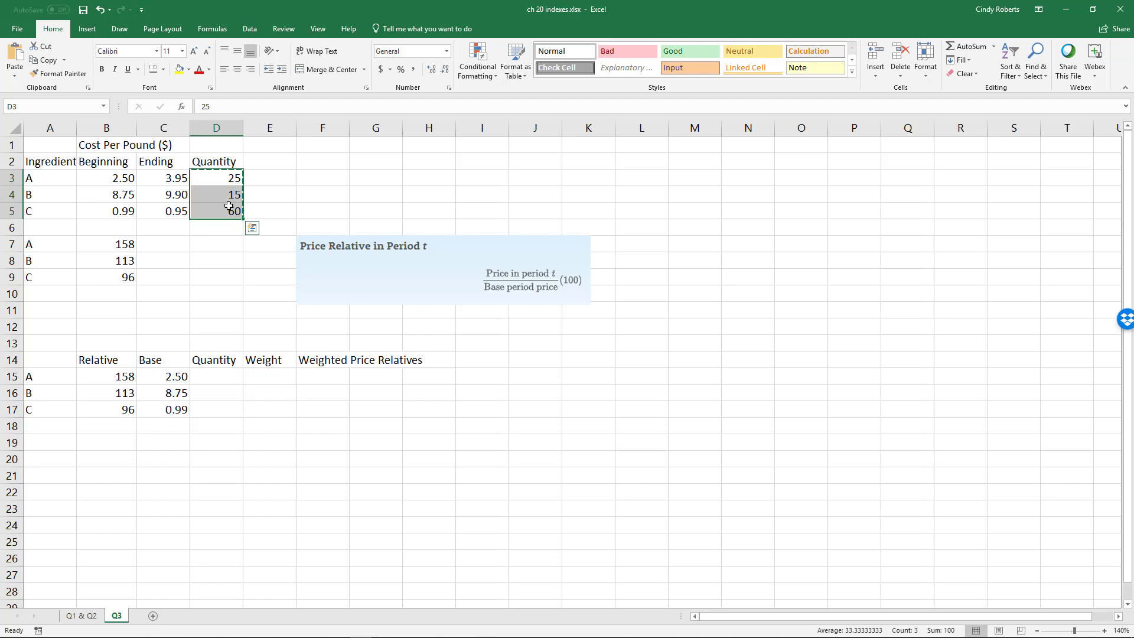
{"action": "left_click", "coordinate": [227, 376]}
{"action": "key", "text": "ctrl+v"}
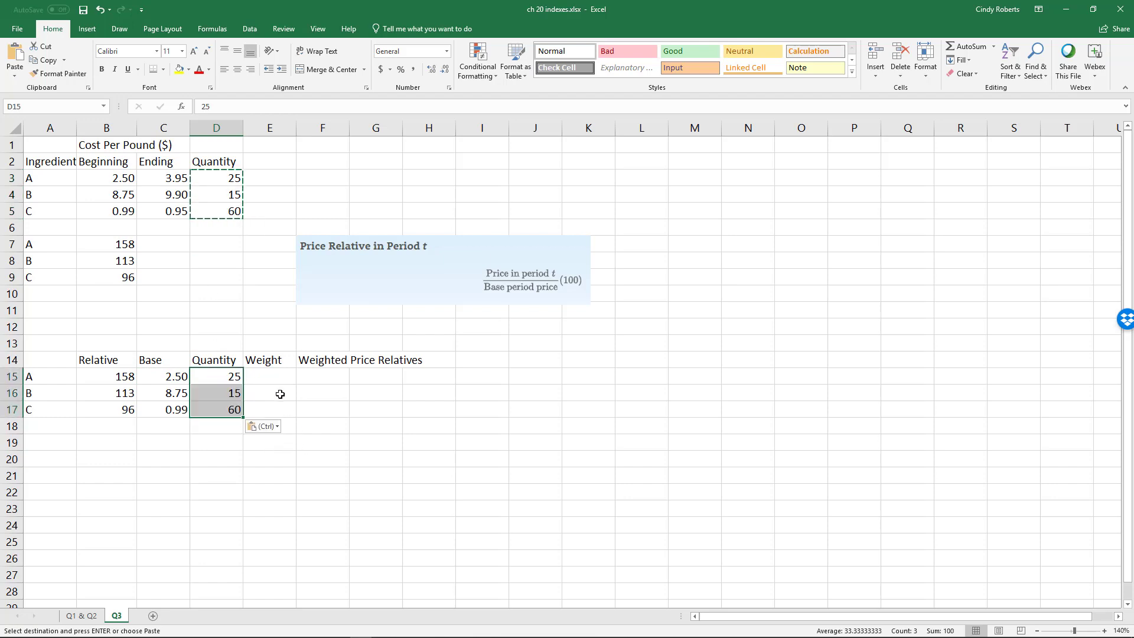
{"action": "left_click", "coordinate": [292, 380]}
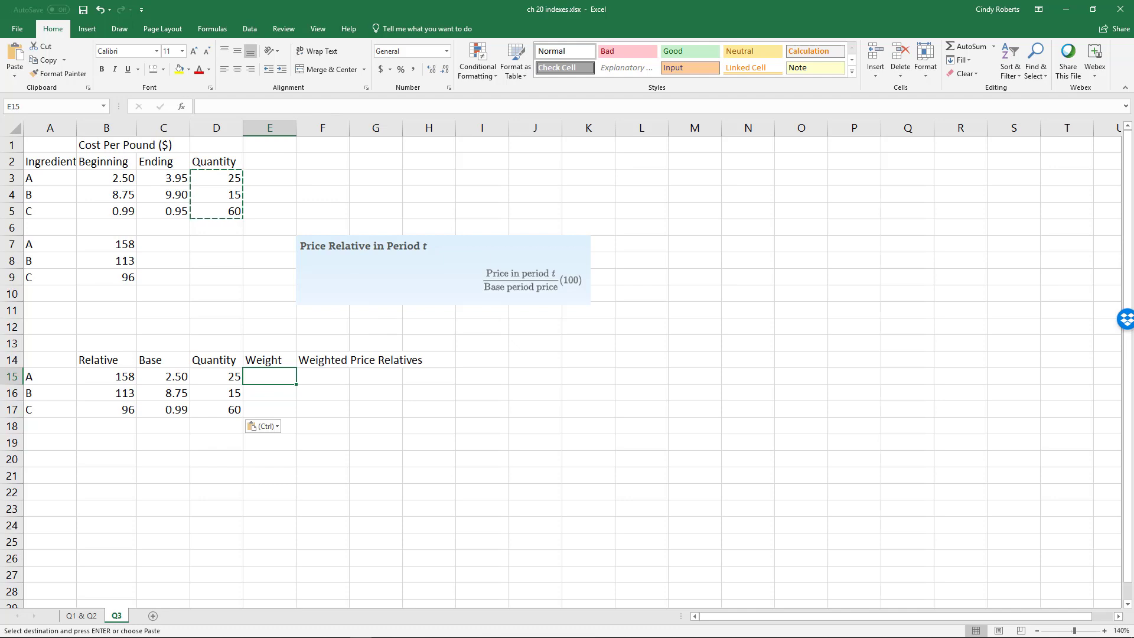
{"action": "type", "text": "="}
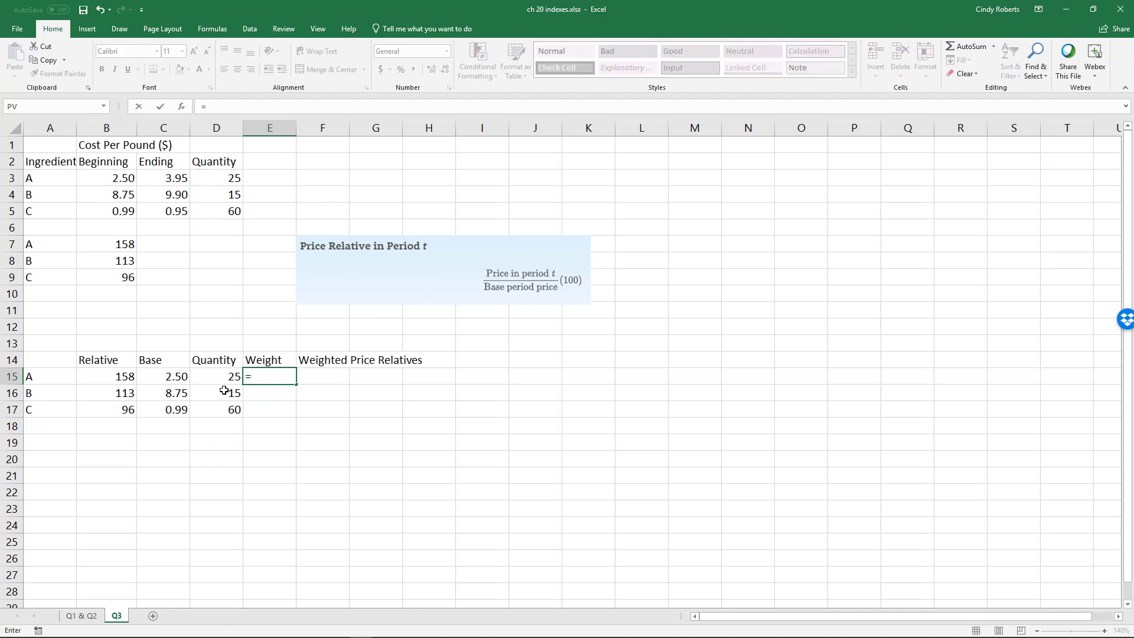
Step: Enter =C15*D15 in E15 and copy it through E17, giving weights 62.5, 131.25 and 59.4
{"action": "left_click", "coordinate": [155, 378]}
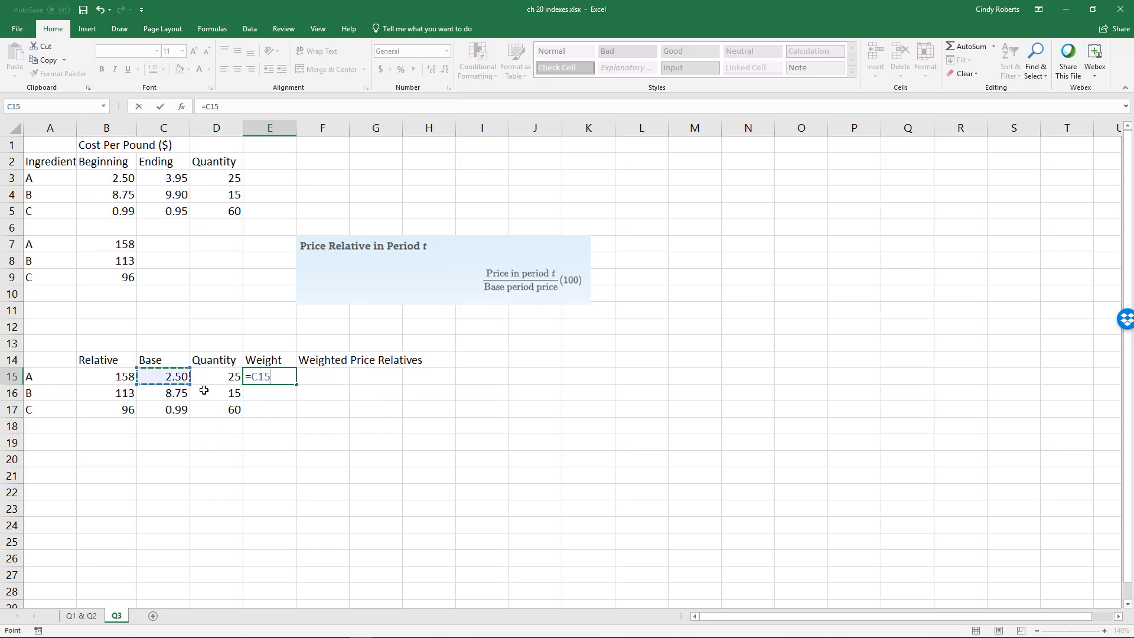
{"action": "type", "text": "*"}
{"action": "left_click", "coordinate": [234, 378]}
{"action": "key", "text": "Return"}
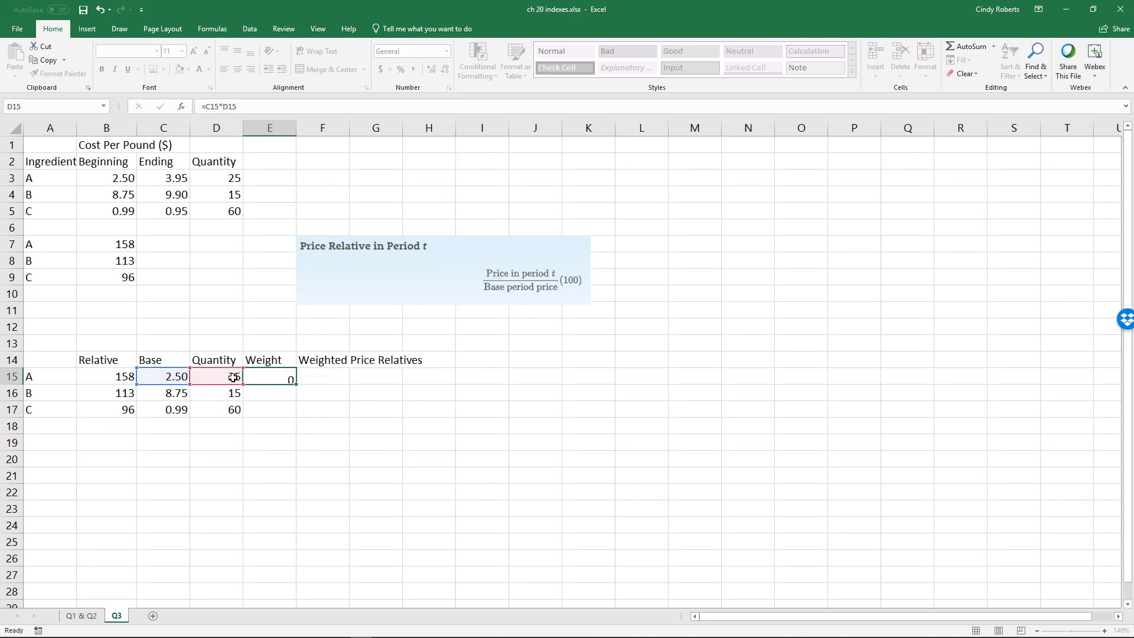
{"action": "key", "text": "Up"}
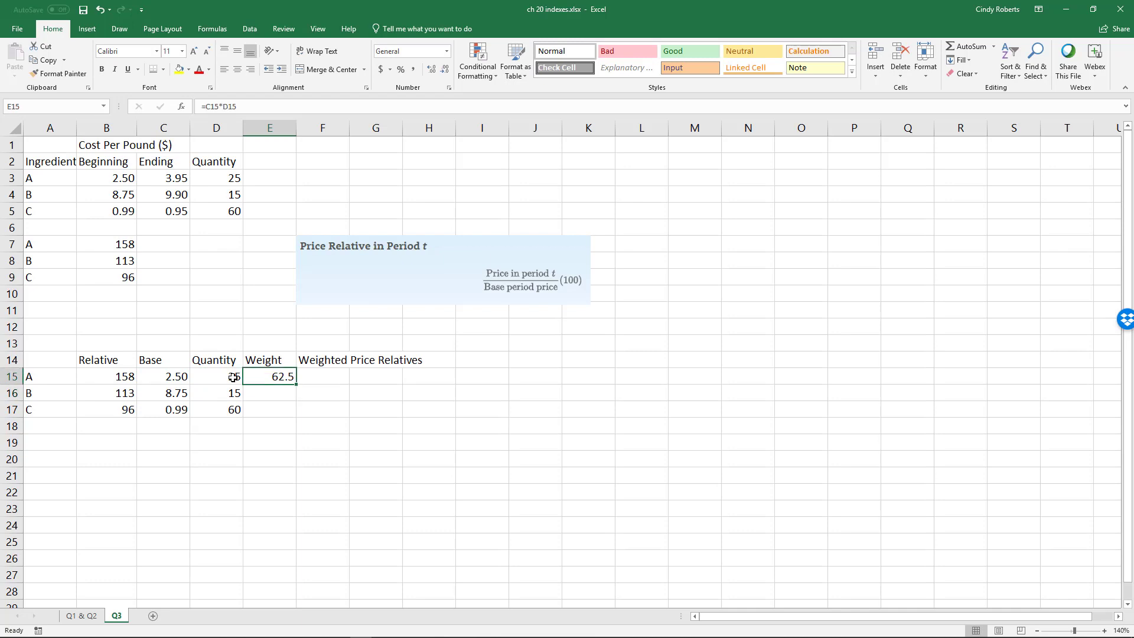
{"action": "key", "text": "ctrl+c"}
{"action": "key", "text": "shift+Down"}
{"action": "key", "text": "shift+Down"}
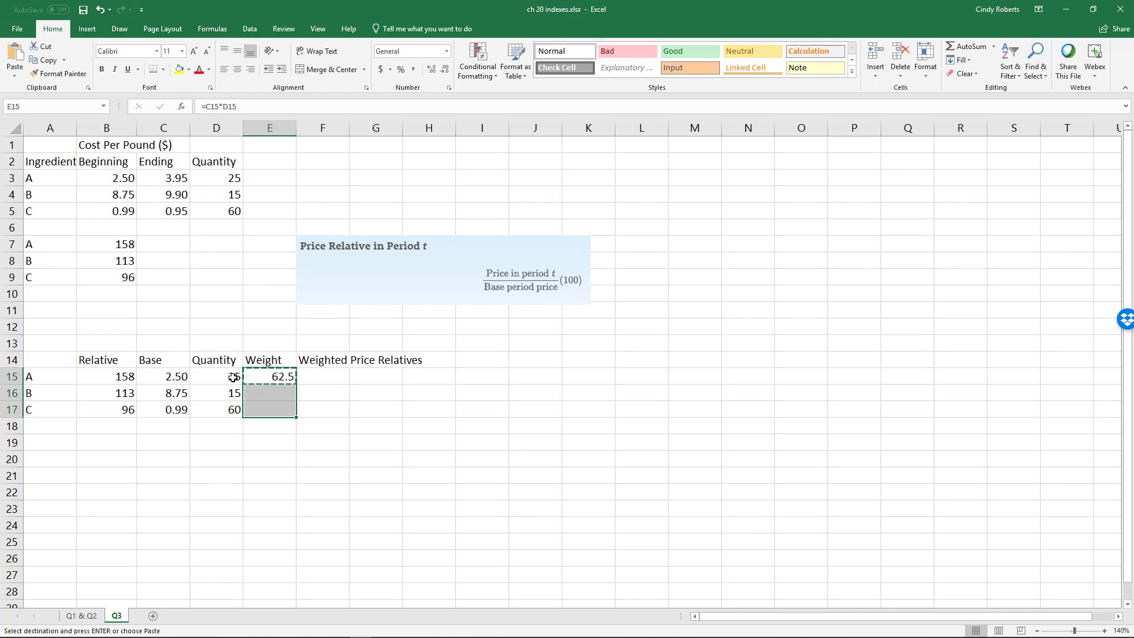
{"action": "key", "text": "ctrl+v"}
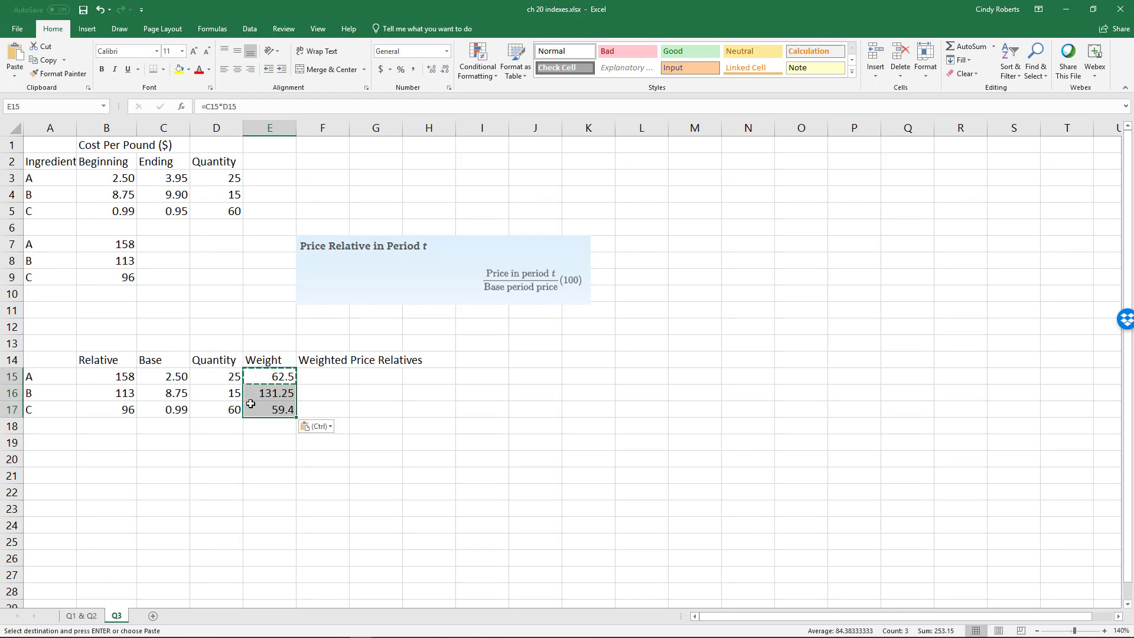
{"action": "left_click", "coordinate": [345, 379]}
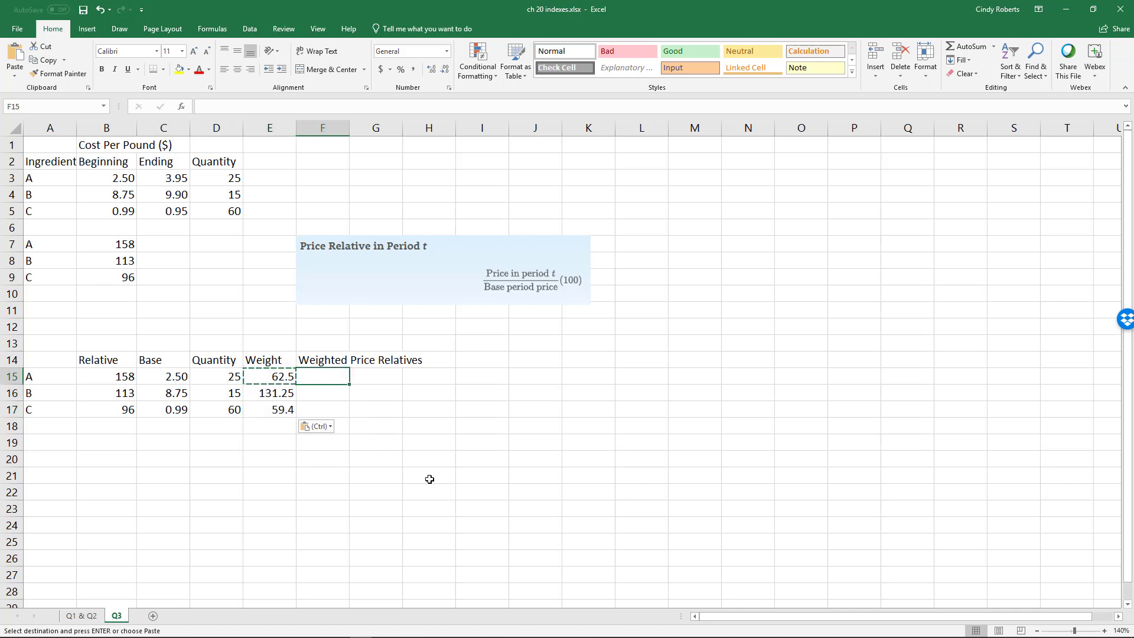
Step: Enter =B15*E15 in F15 and fill down to F17, giving 9875, 14850 and 5700
{"action": "type", "text": "="}
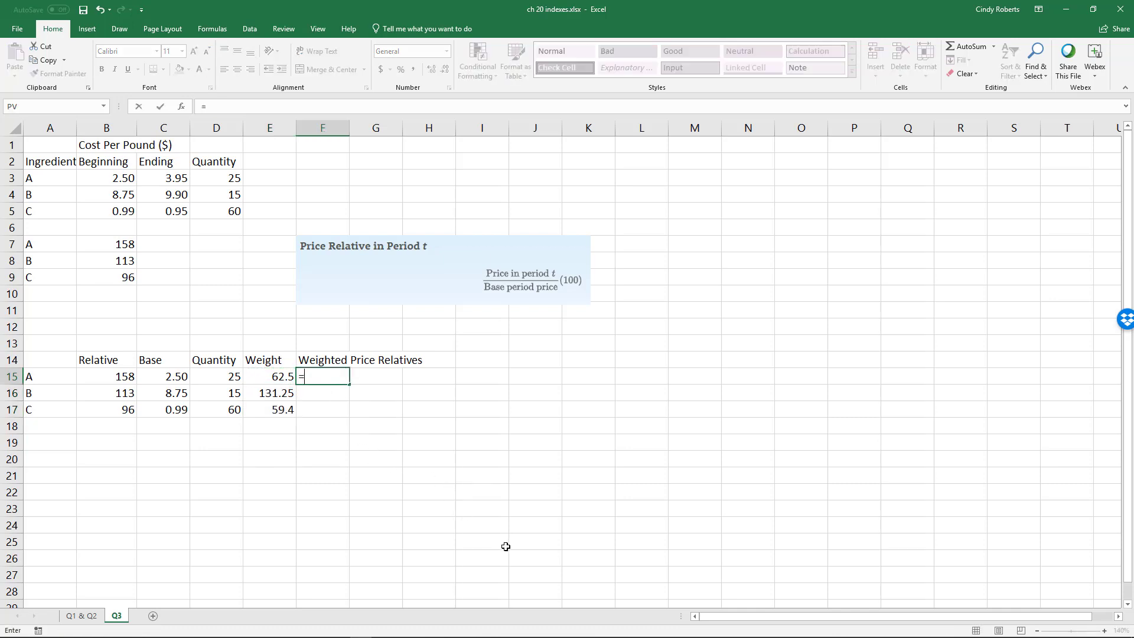
{"action": "left_click", "coordinate": [90, 377]}
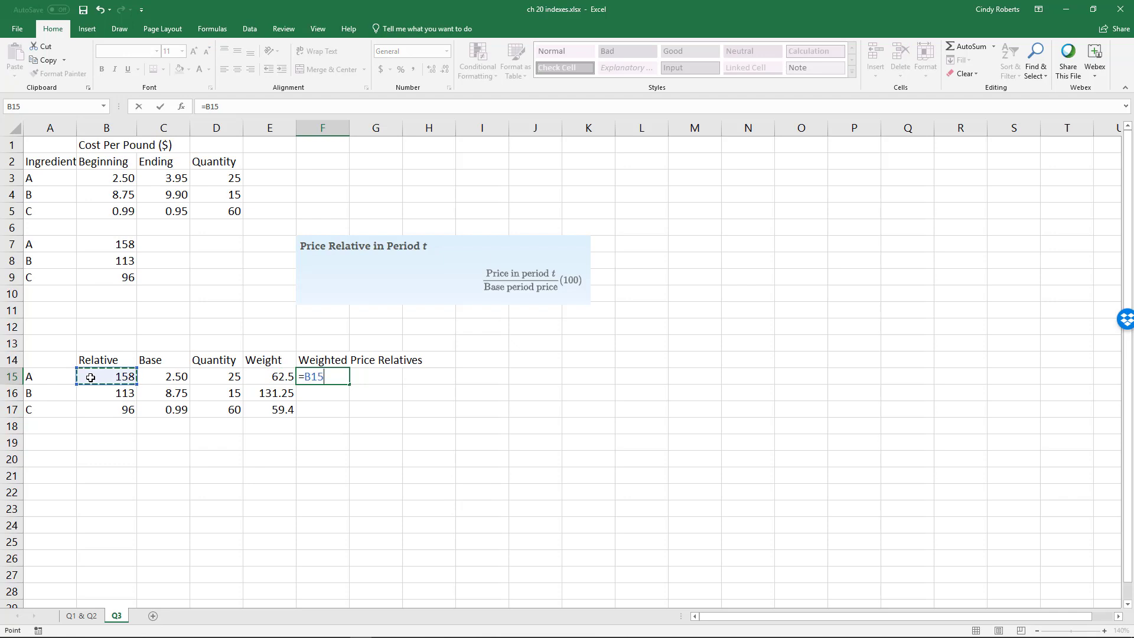
{"action": "type", "text": "*"}
{"action": "left_click", "coordinate": [269, 378]}
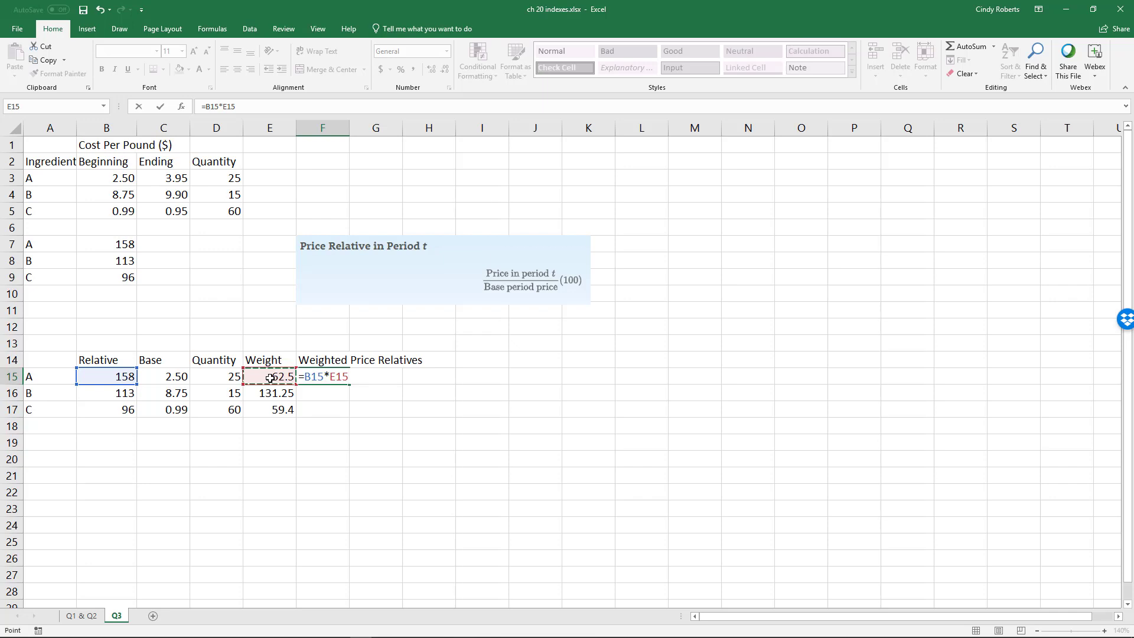
{"action": "key", "text": "Return"}
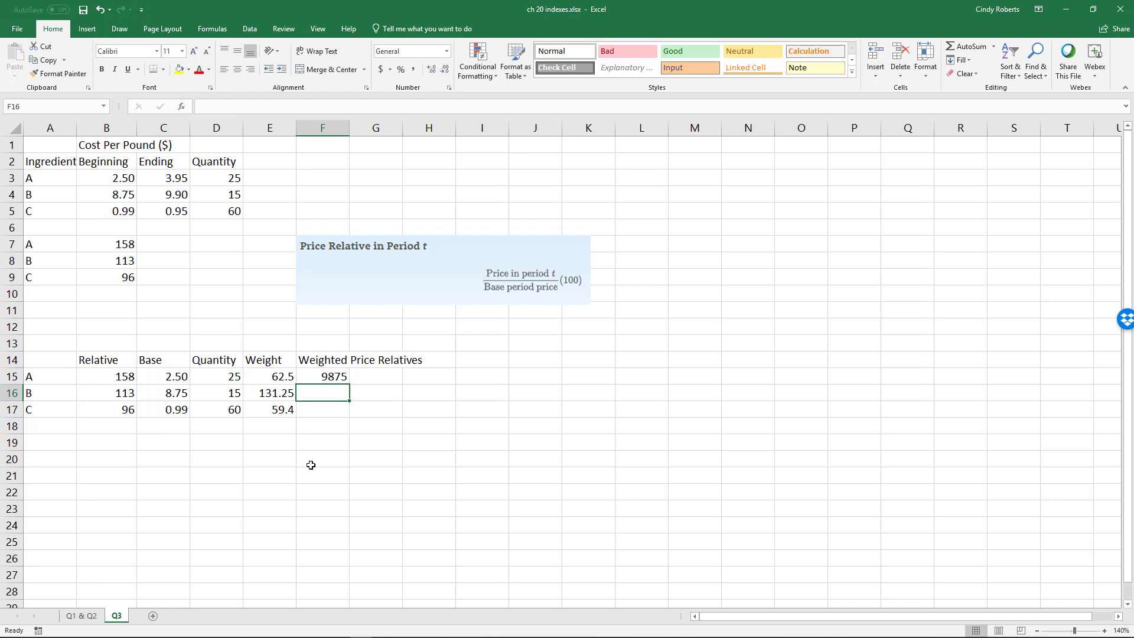
{"action": "left_click", "coordinate": [330, 378]}
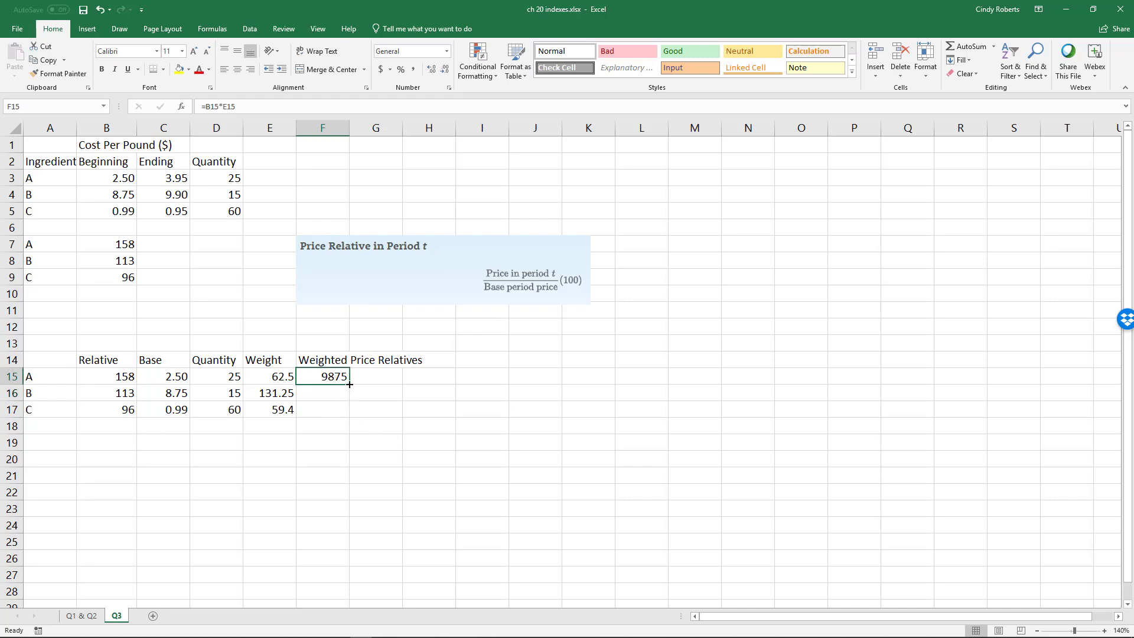
{"action": "left_click_drag", "start_coordinate": [350, 388], "coordinate": [346, 414]}
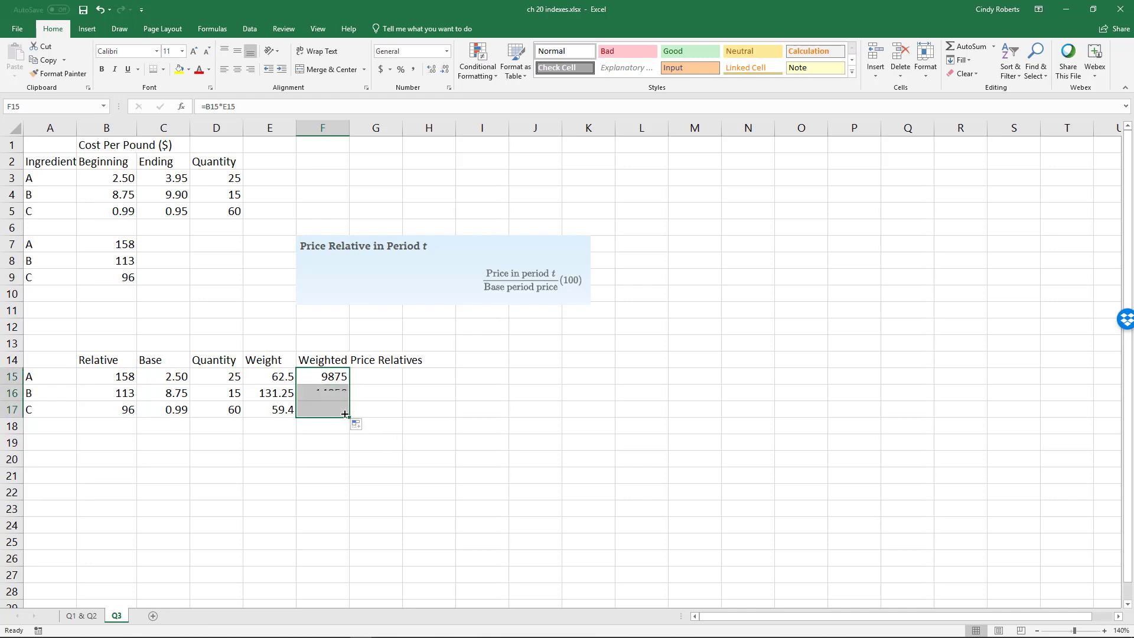
{"action": "left_click", "coordinate": [274, 443]}
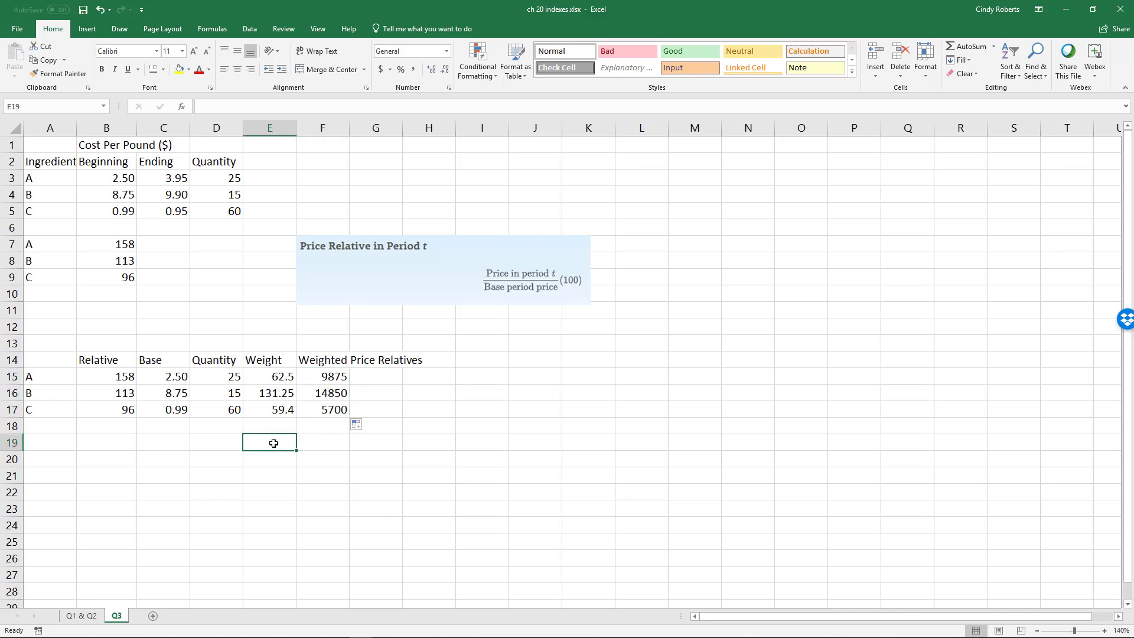
Step: Sum E15:E17 in E19 (253.15) and copy the total formula to F19 (30425)
{"action": "type", "text": "=sum("}
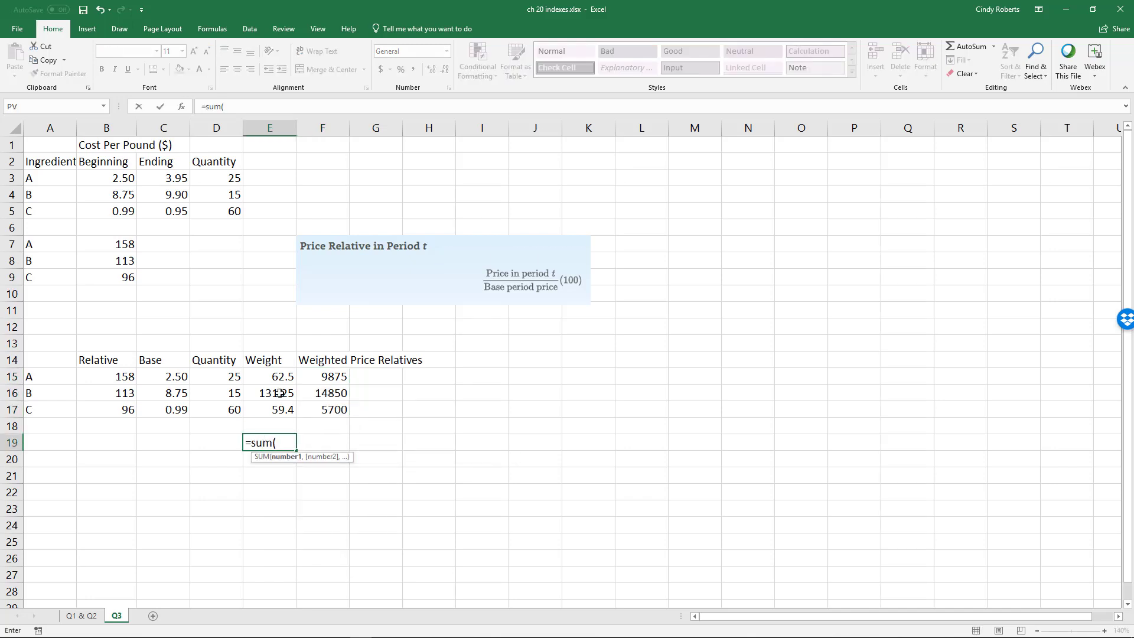
{"action": "left_click_drag", "start_coordinate": [274, 376], "coordinate": [273, 408]}
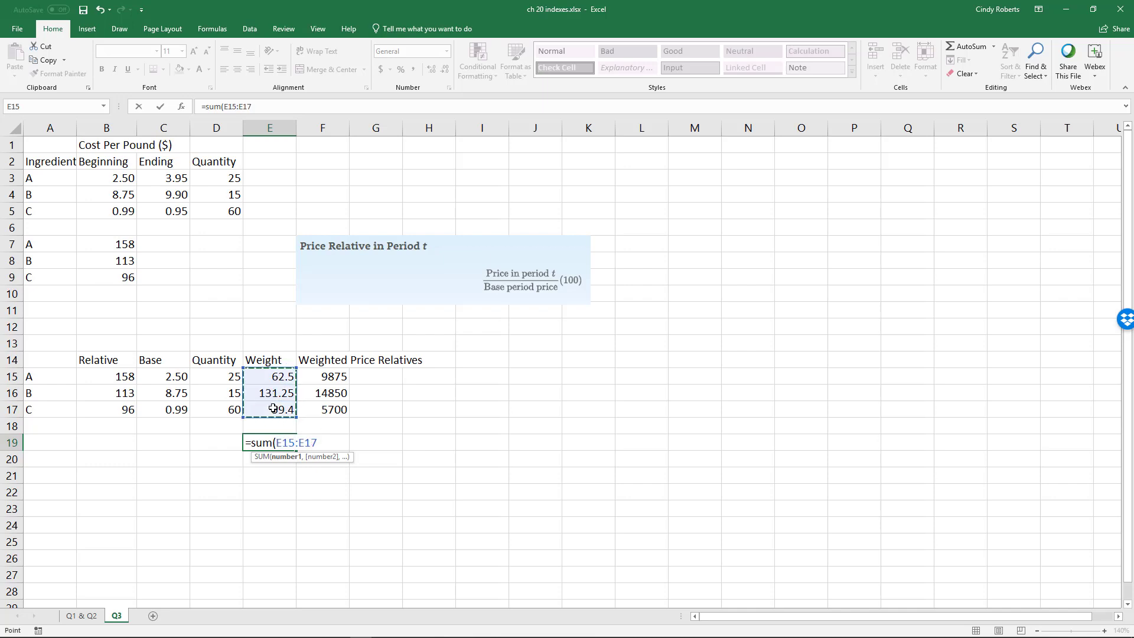
{"action": "key", "text": "Return"}
{"action": "key", "text": "Up"}
{"action": "key", "text": "ctrl+c"}
{"action": "key", "text": "Right"}
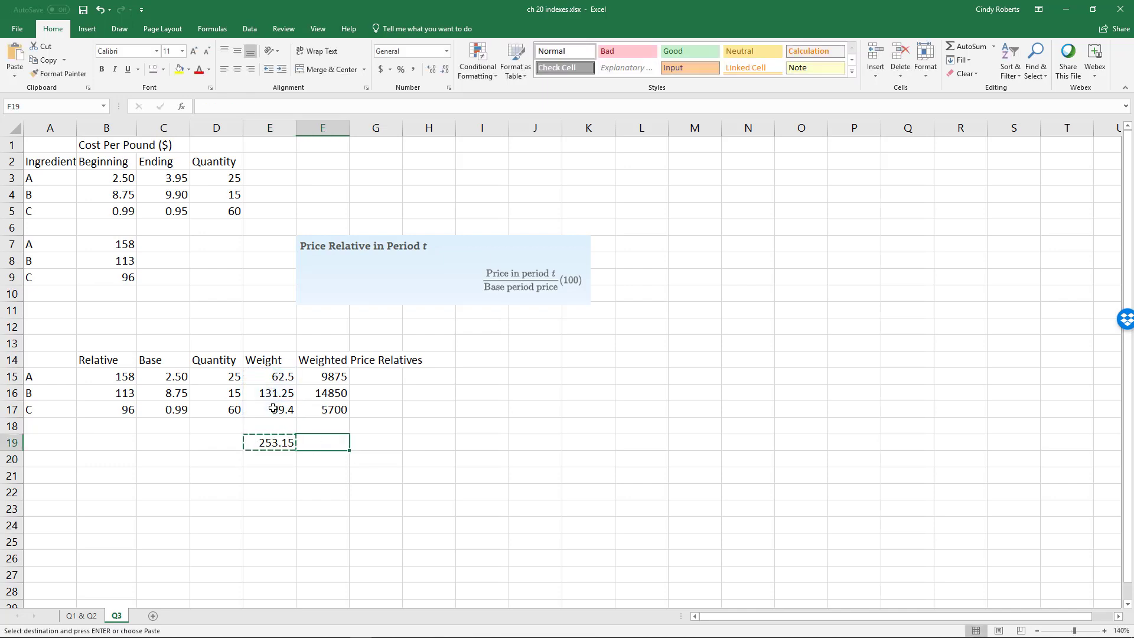
{"action": "key", "text": "ctrl+v"}
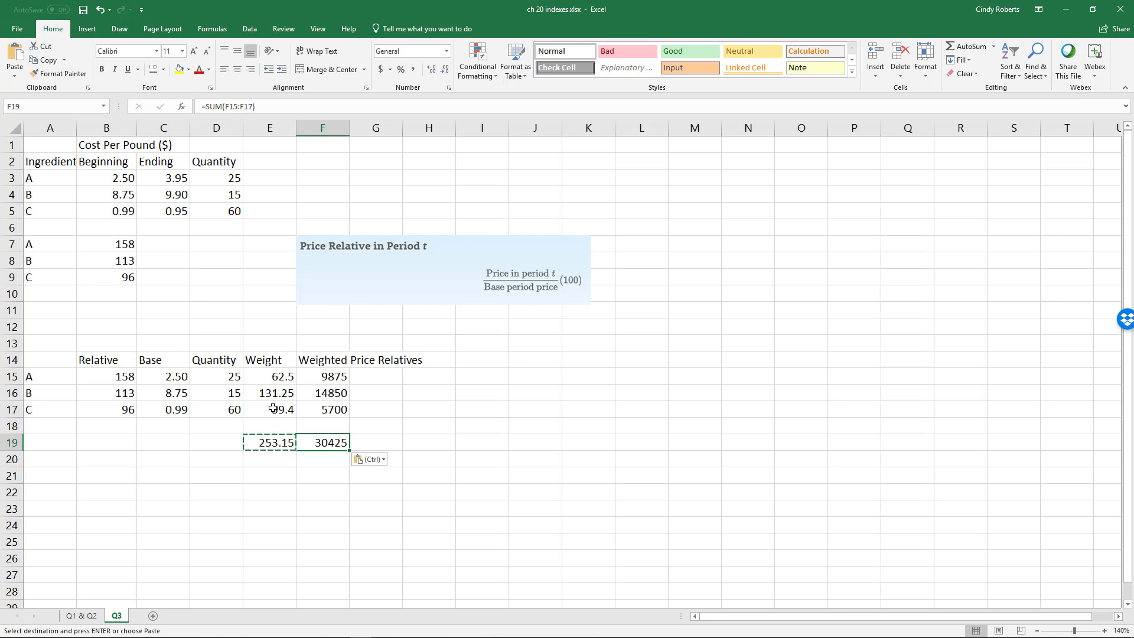
{"action": "left_click", "coordinate": [223, 476]}
Step: Label D21 'I' and enter =F19/E19 in E21, giving an index of 120.186
{"action": "type", "text": "I"}
{"action": "key", "text": "Tab"}
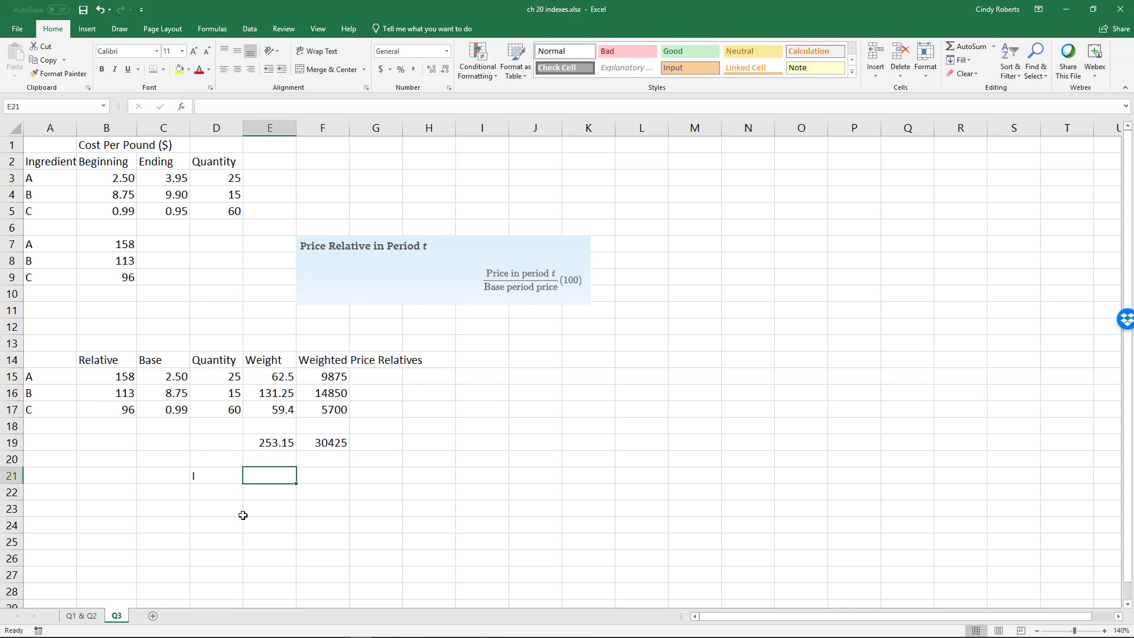
{"action": "type", "text": "="}
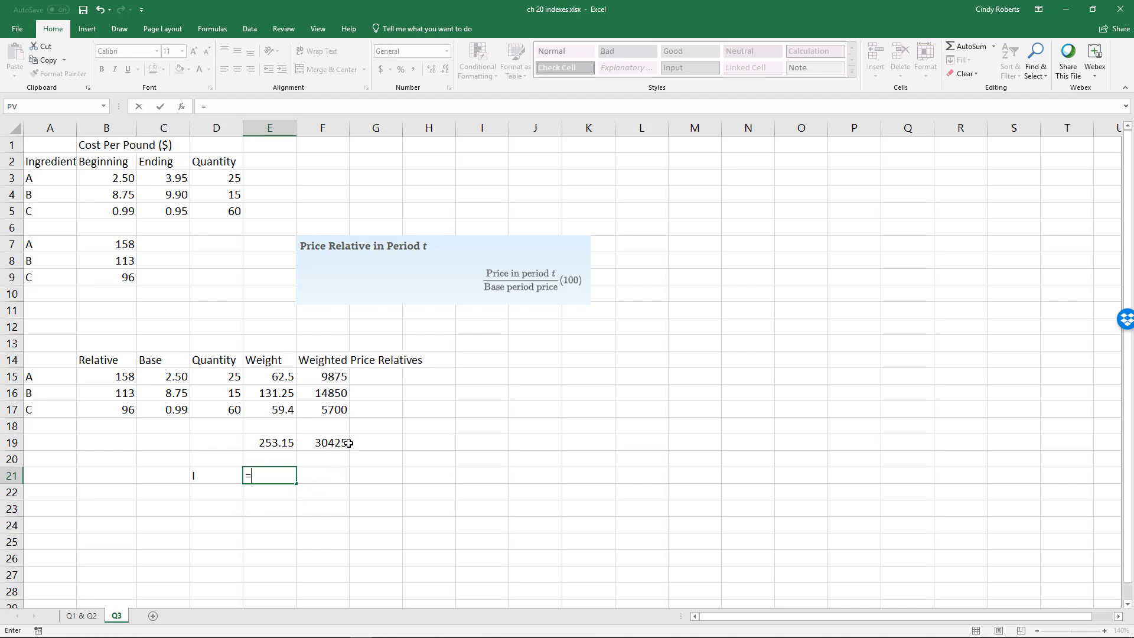
{"action": "left_click", "coordinate": [331, 442]}
{"action": "type", "text": "/"}
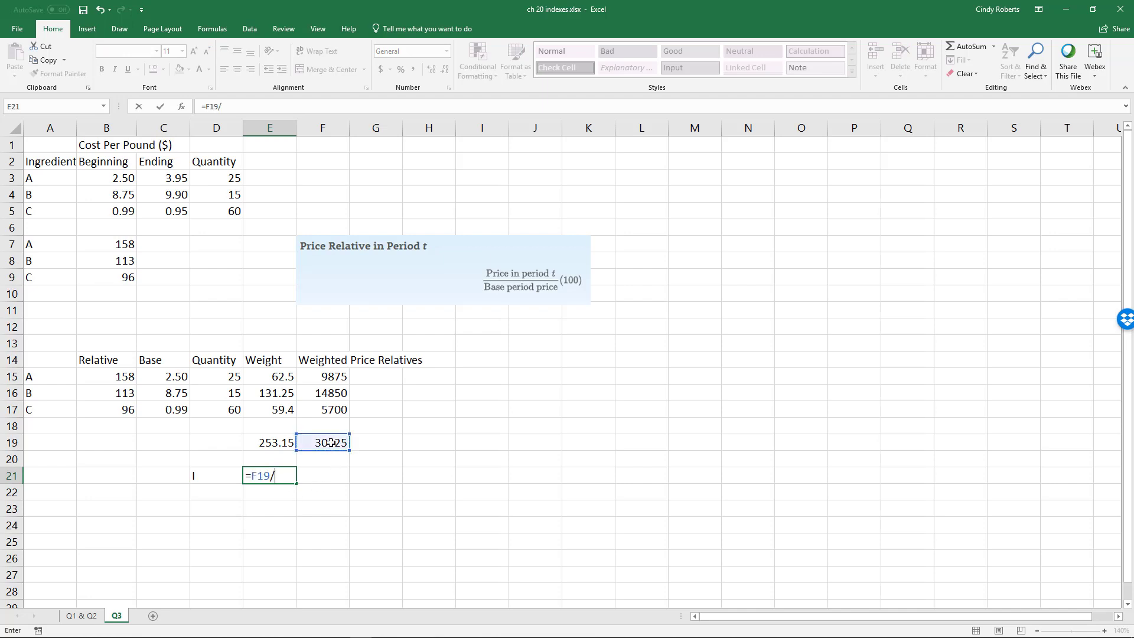
{"action": "left_click", "coordinate": [273, 444]}
{"action": "key", "text": "Return"}
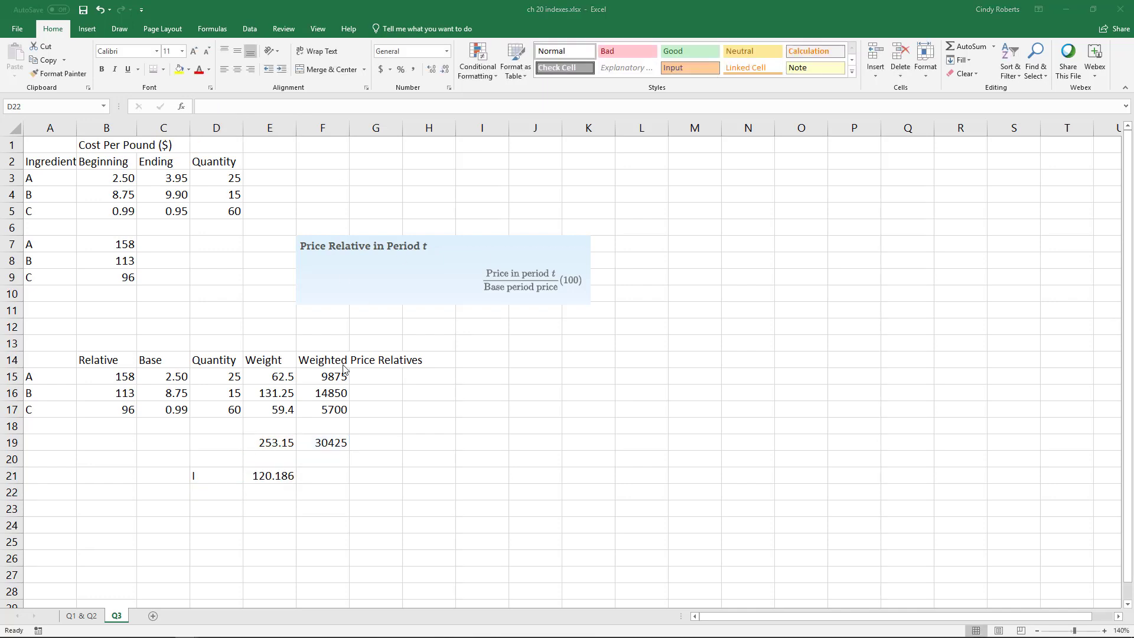
{"action": "left_click", "coordinate": [283, 482]}
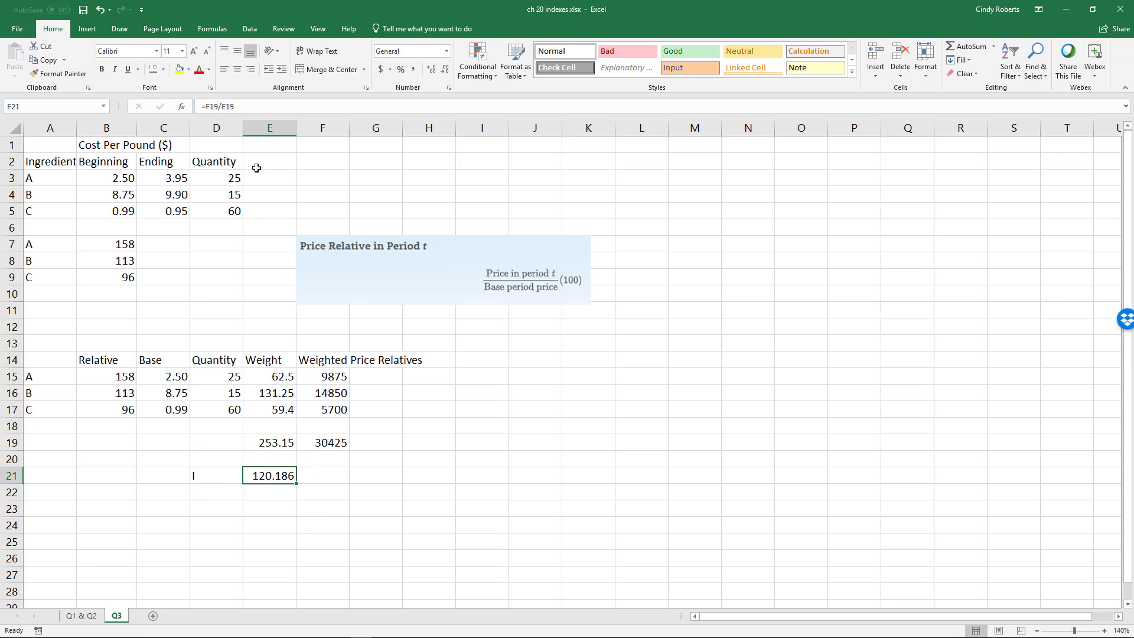